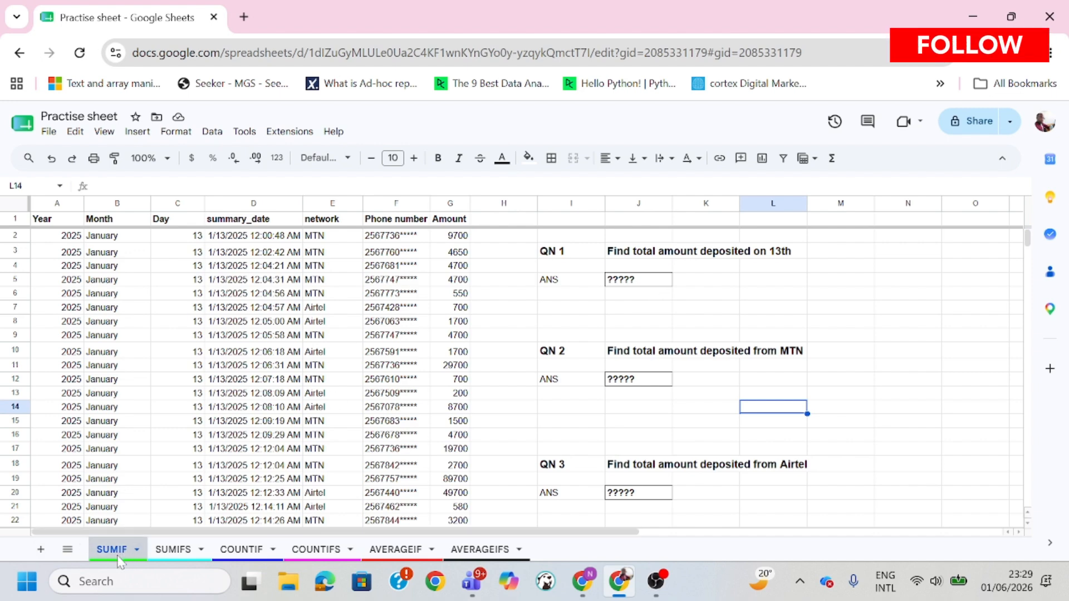
# Step: Review the practice questions on the SUMIFS, COUNTIF, COUNTIFS, AVERAGEIF and AVERAGEIFS sheets and return to the SUMIF sheet
pyautogui.click(167, 551)
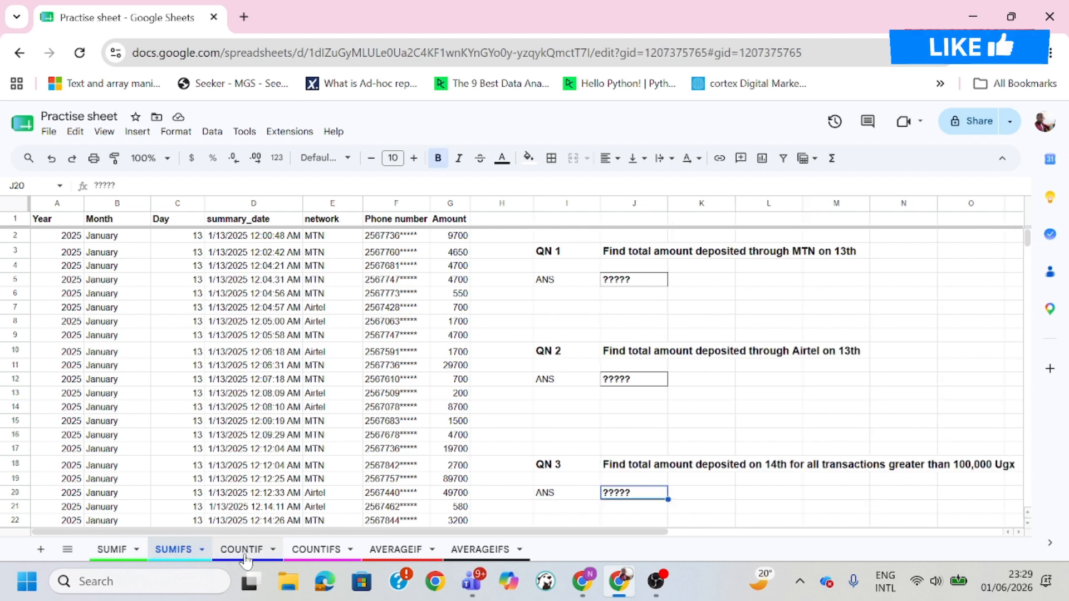
pyautogui.click(244, 554)
pyautogui.click(323, 554)
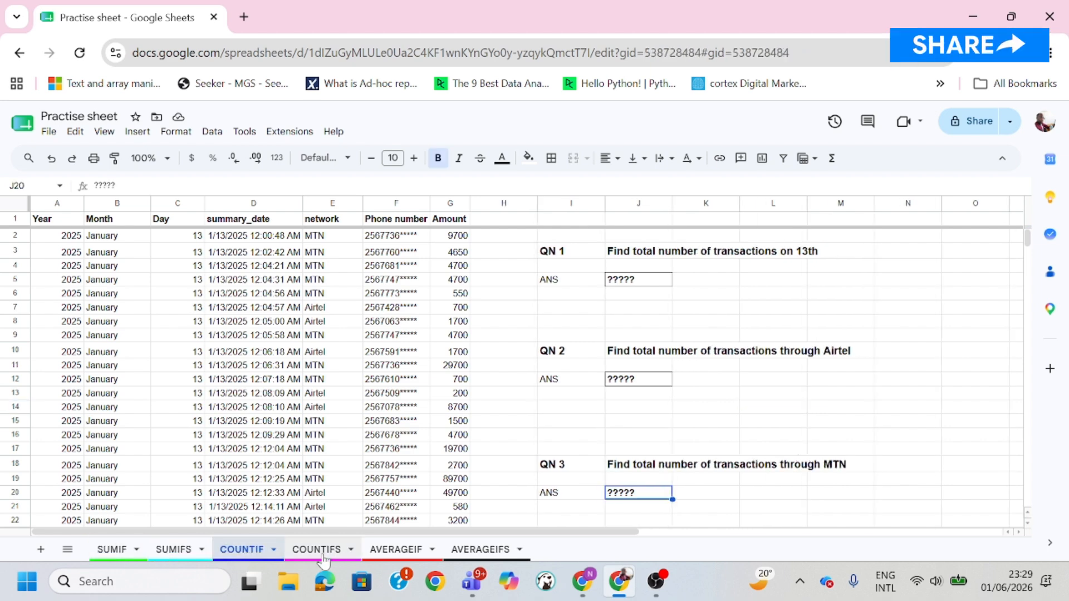
pyautogui.click(392, 552)
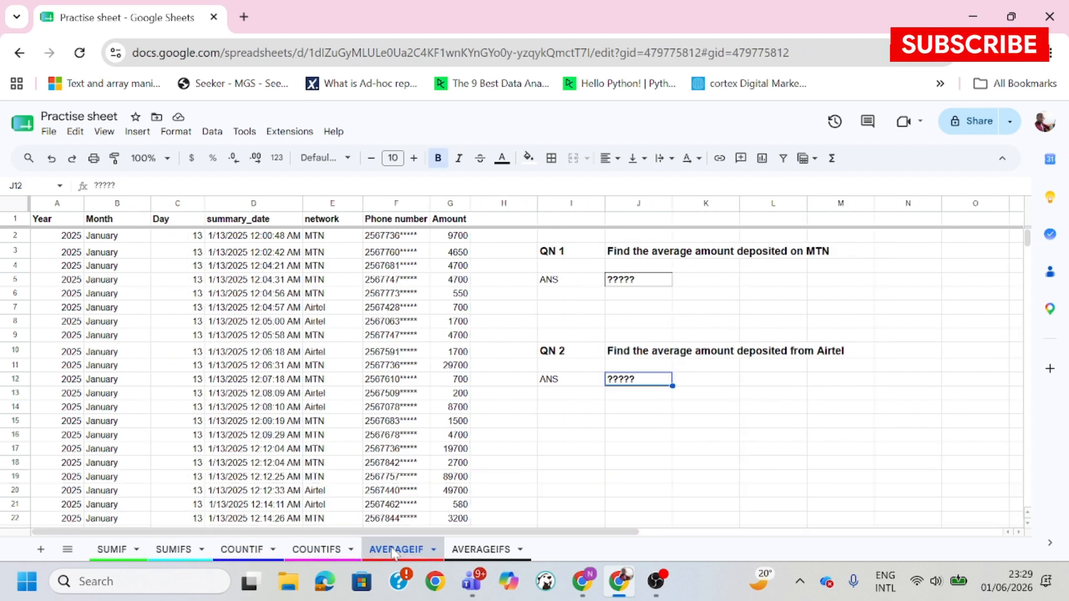
pyautogui.click(483, 551)
pyautogui.click(119, 551)
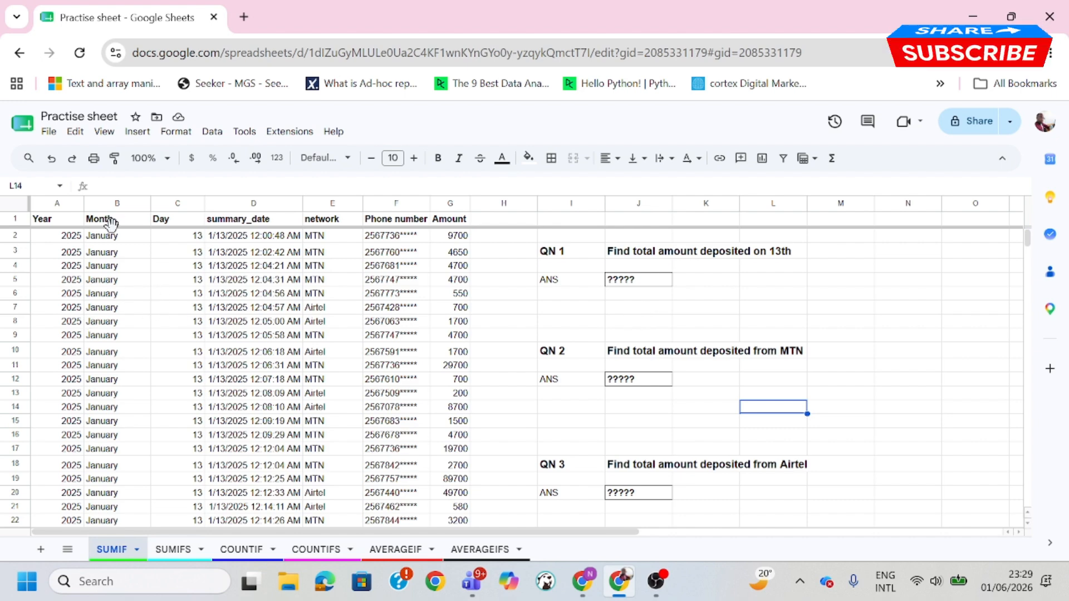
# Step: Check how far down the transaction data on the SUMIF sheet extends and return to its first rows
pyautogui.scroll(-10, 378, 309)
pyautogui.scroll(10, 378, 309)
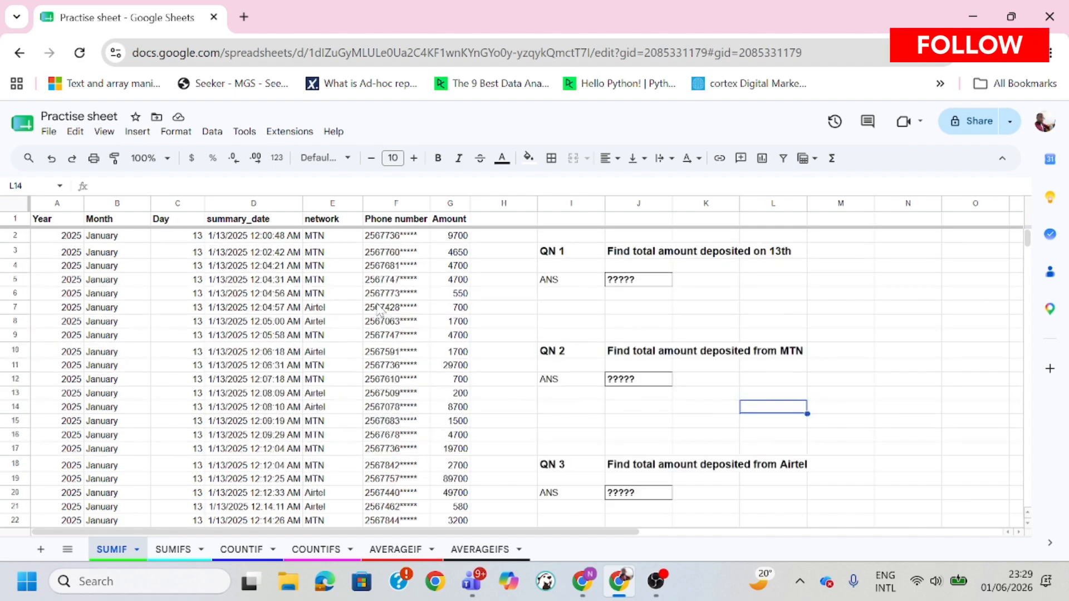
pyautogui.moveTo(1028, 239); pyautogui.dragTo(1029, 523)
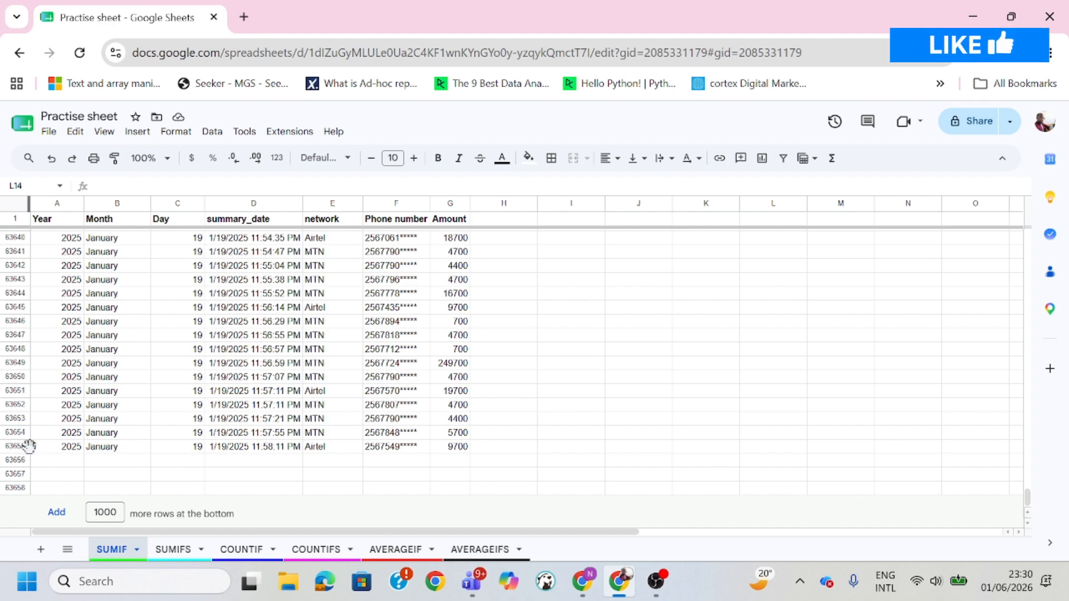
pyautogui.click(61, 449)
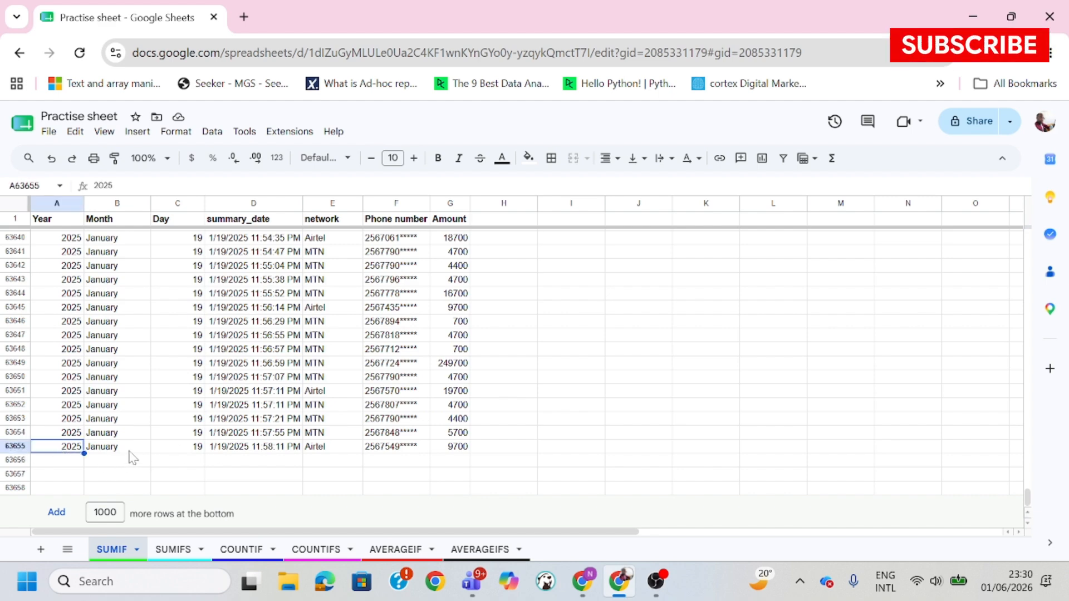
pyautogui.moveTo(1024, 493); pyautogui.dragTo(1028, 237)
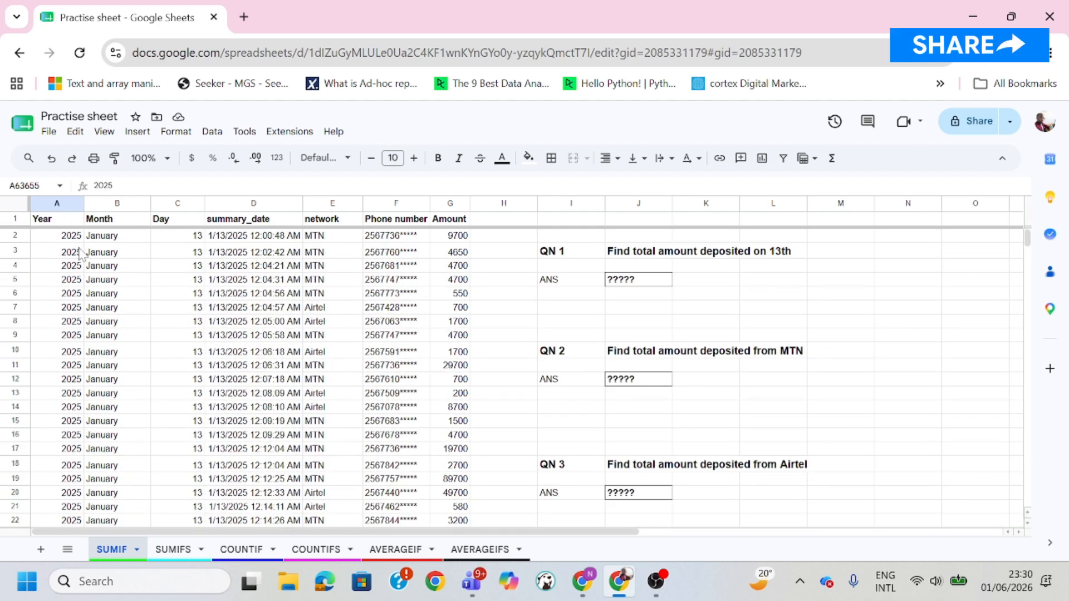
# Step: Look over the block of transaction records across the Year to Amount columns on the SUMIF sheet
pyautogui.moveTo(66, 242); pyautogui.dragTo(435, 479)
pyautogui.click(178, 383)
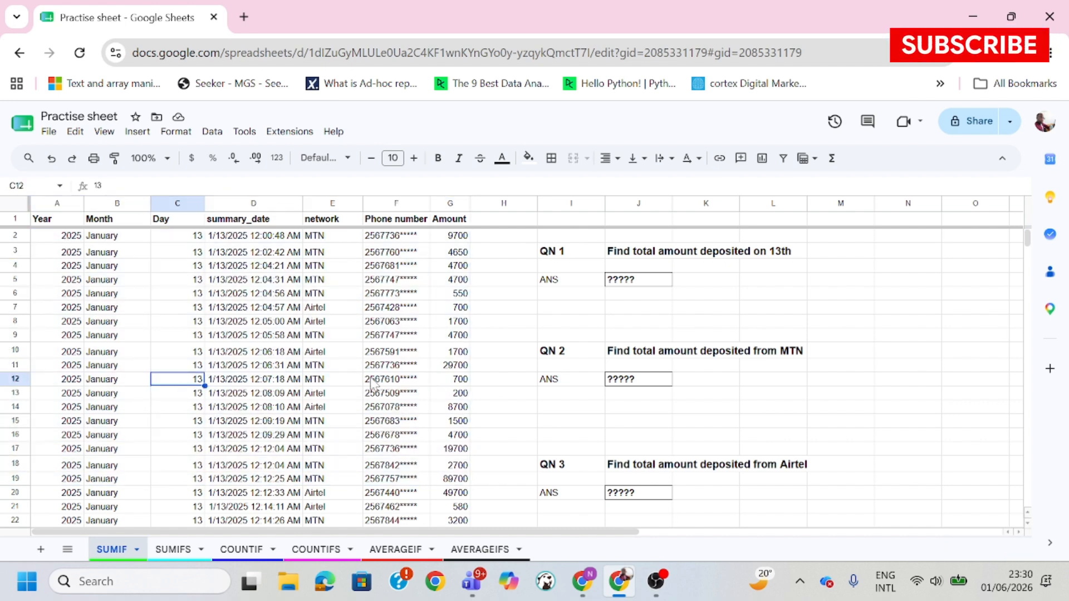
pyautogui.scroll(-6, 356, 390)
pyautogui.scroll(6, 343, 396)
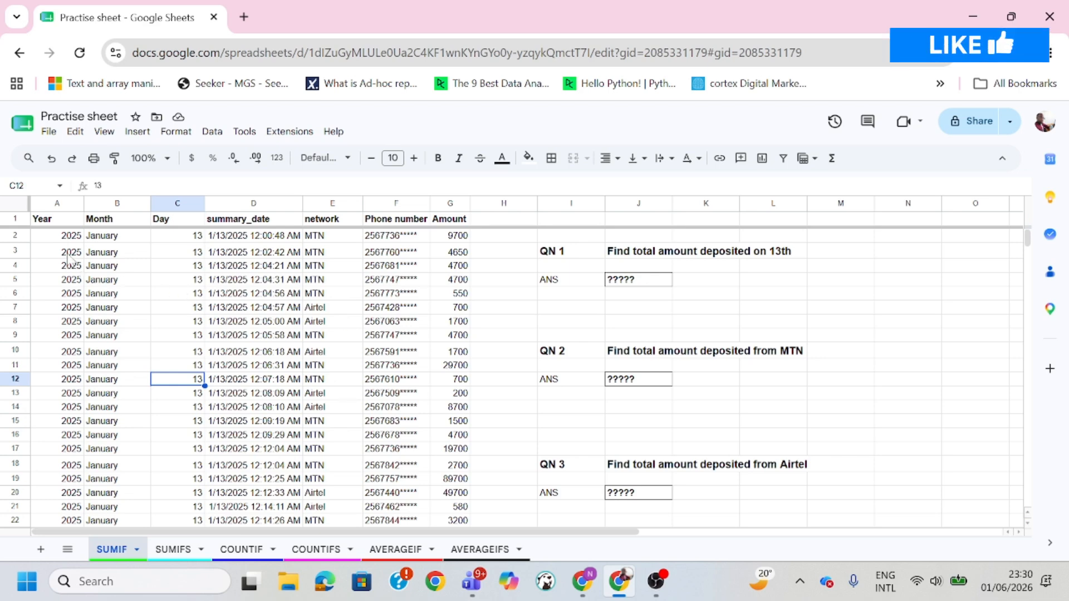
pyautogui.moveTo(68, 256); pyautogui.dragTo(445, 487)
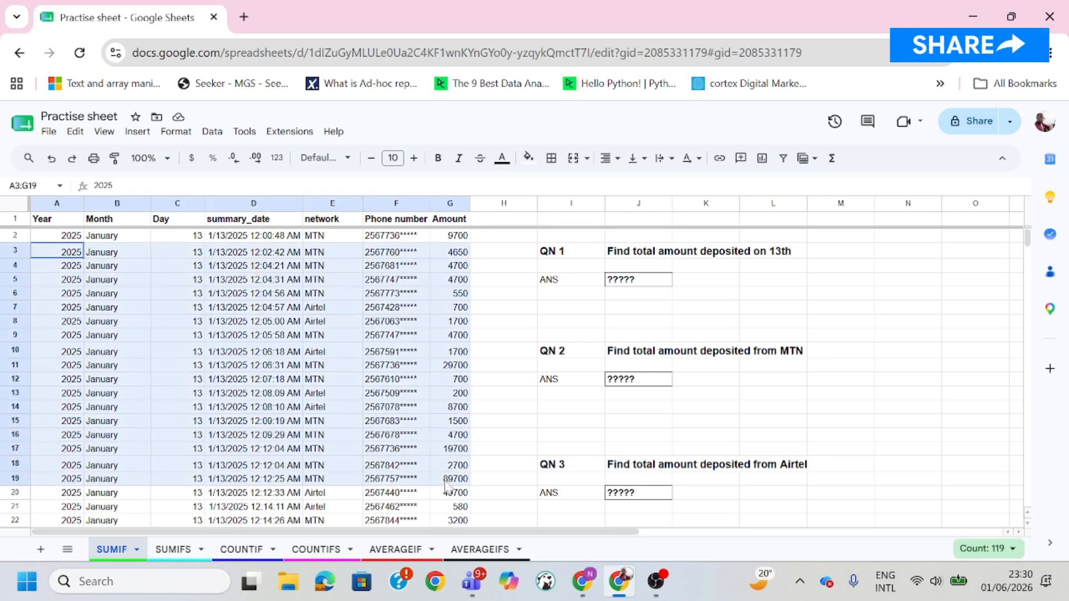
pyautogui.click(124, 266)
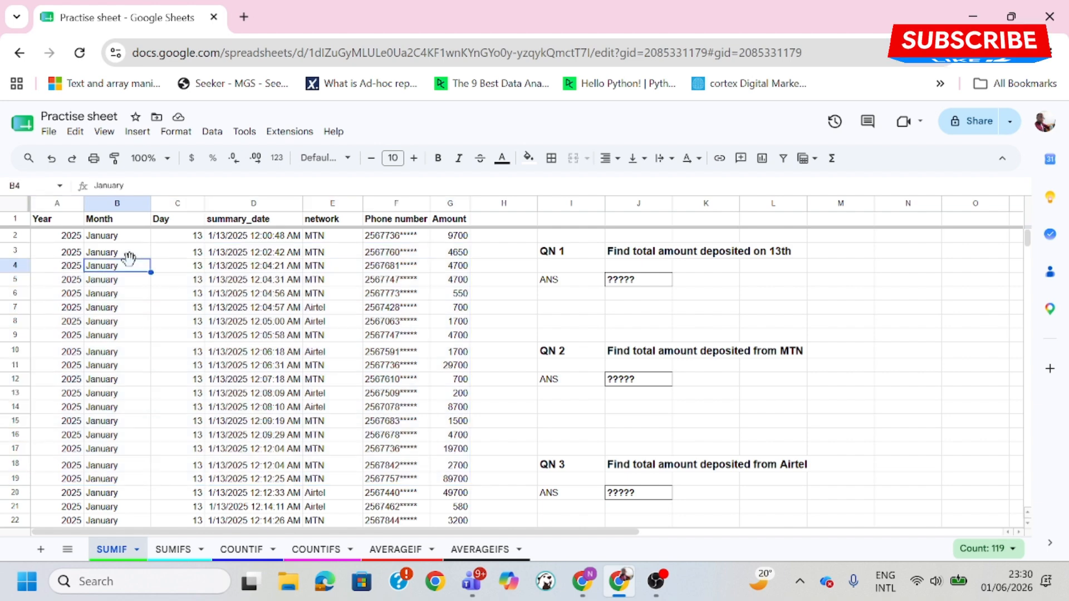
# Step: Examine the Year, Month, Day and summary_date columns and their first entries
pyautogui.click(63, 221)
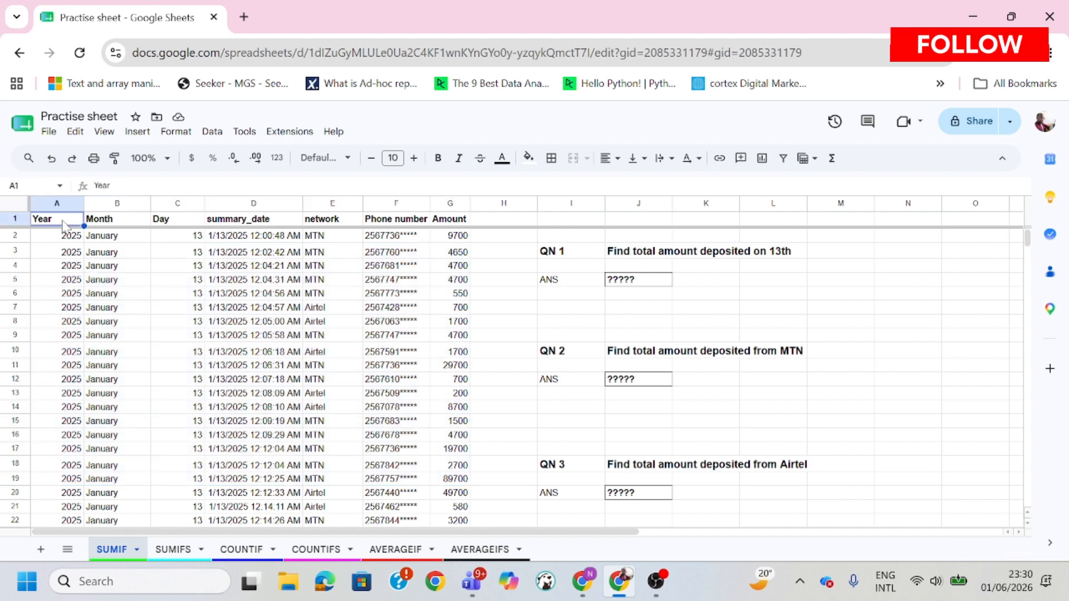
pyautogui.click(129, 239)
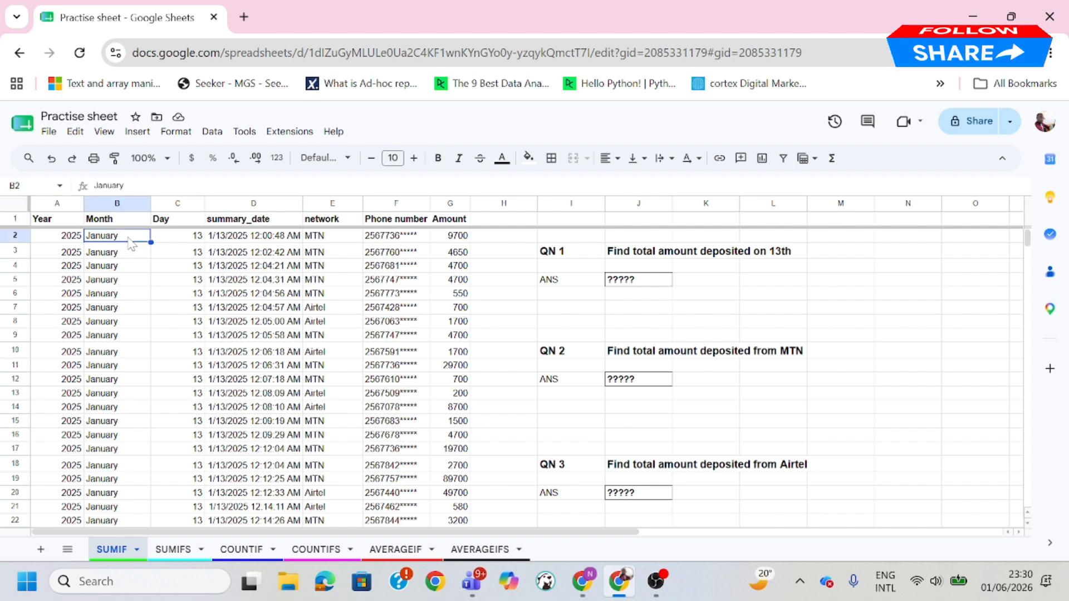
pyautogui.click(191, 223)
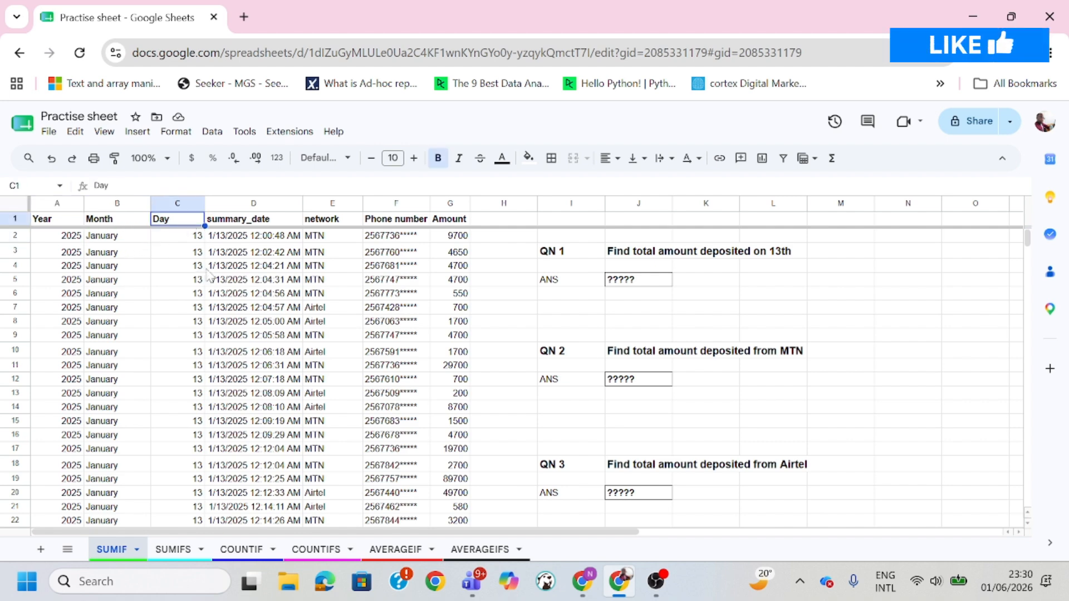
pyautogui.click(195, 238)
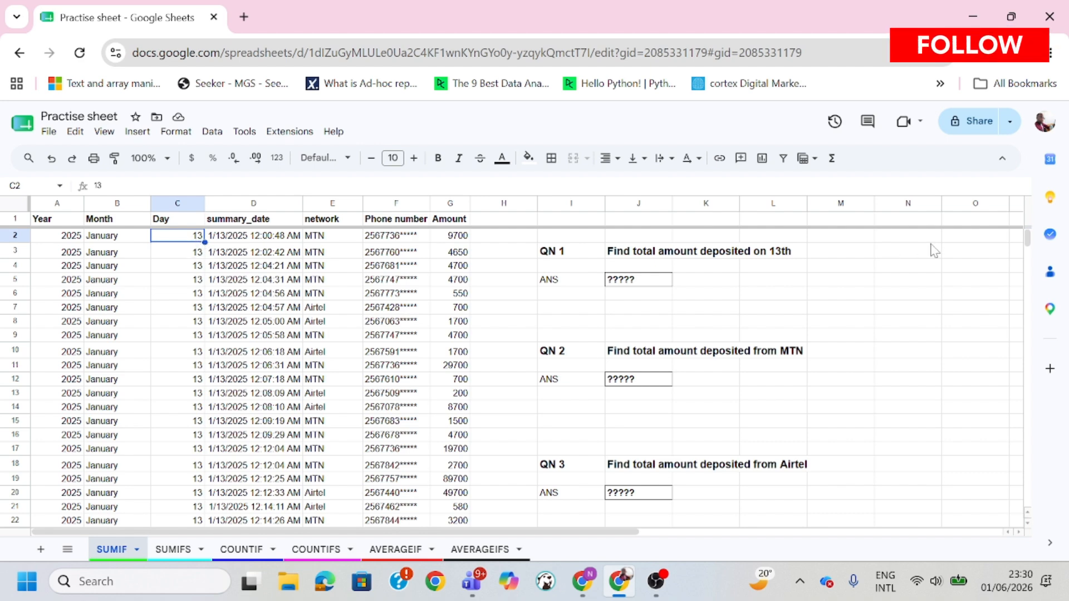
pyautogui.click(251, 221)
pyautogui.click(224, 271)
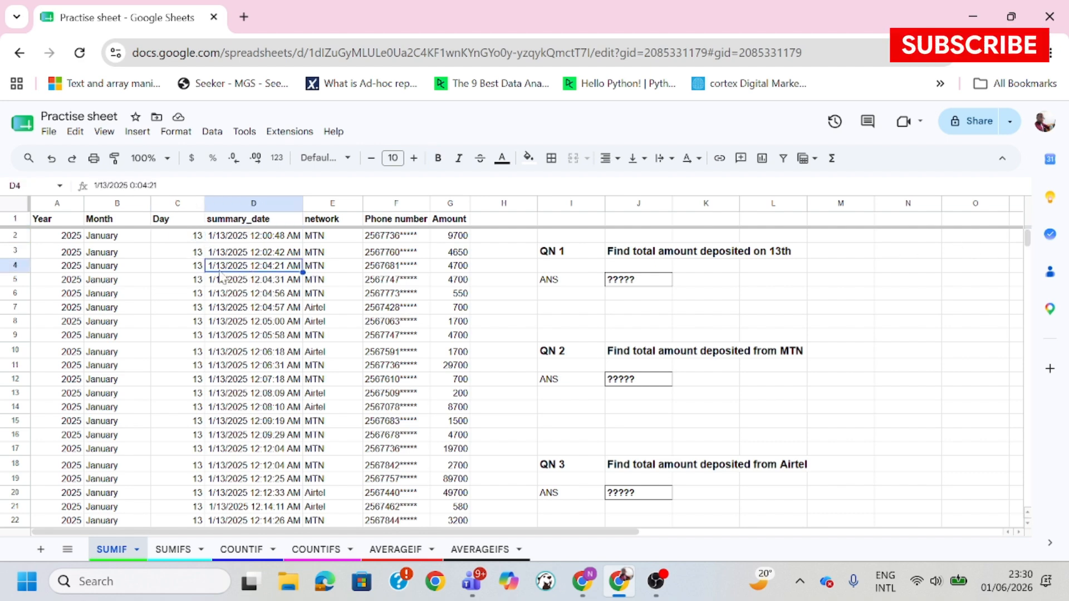
pyautogui.click(233, 238)
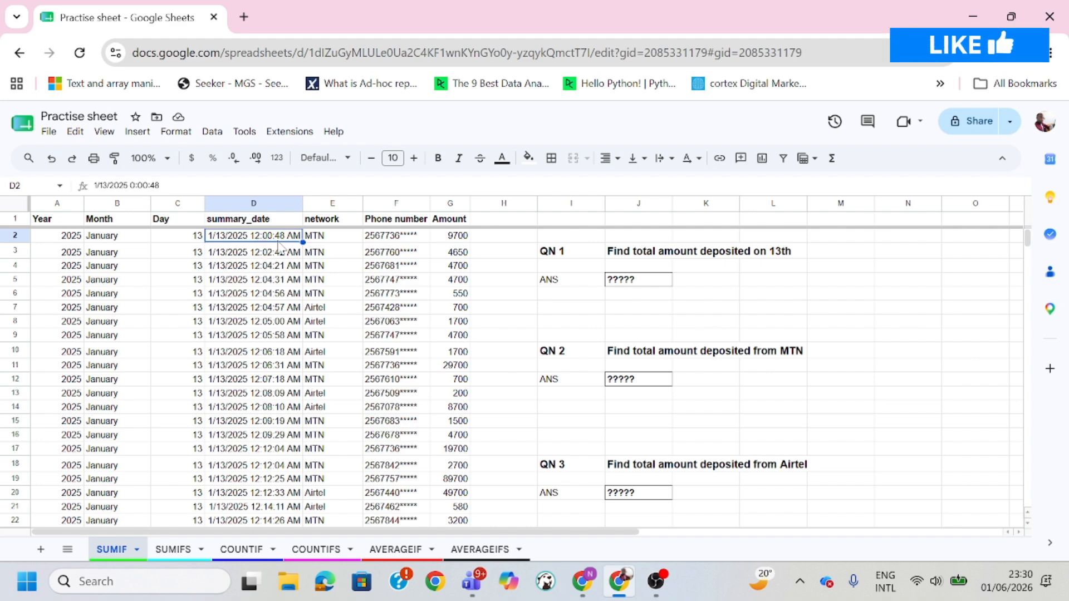
# Step: Examine the entries in the network and Phone number columns
pyautogui.click(346, 221)
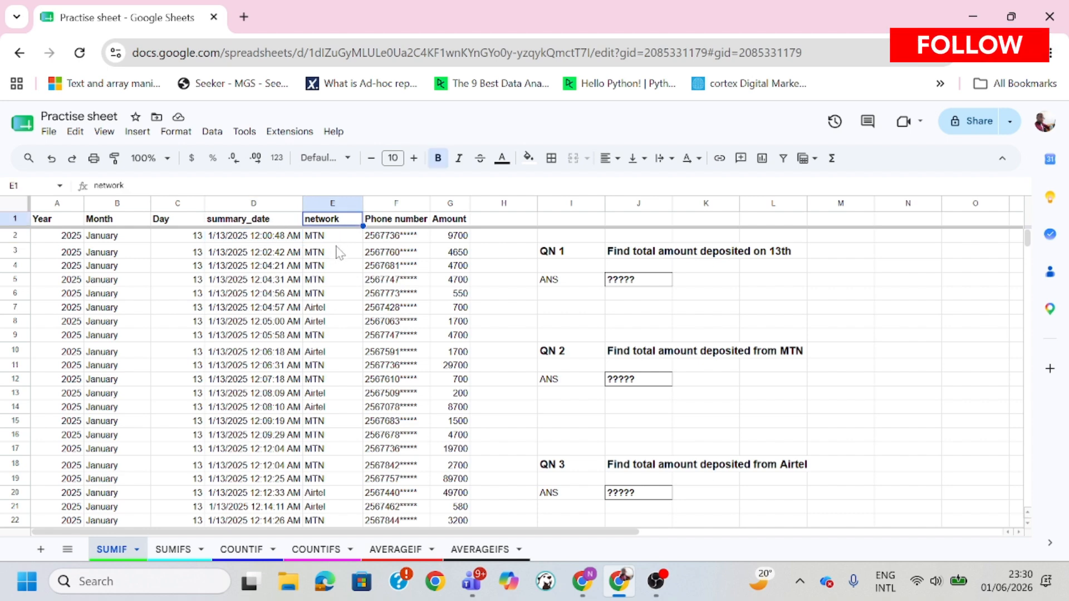
pyautogui.click(342, 237)
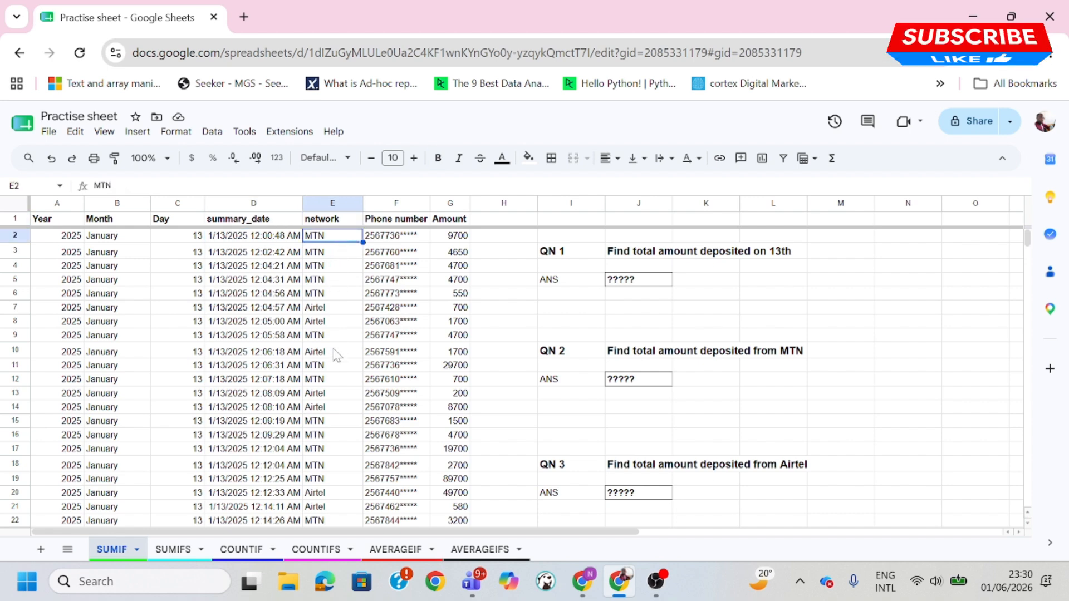
pyautogui.click(336, 353)
pyautogui.click(349, 266)
pyautogui.keyDown('shift'); pyautogui.click(346, 365); pyautogui.keyUp('shift')
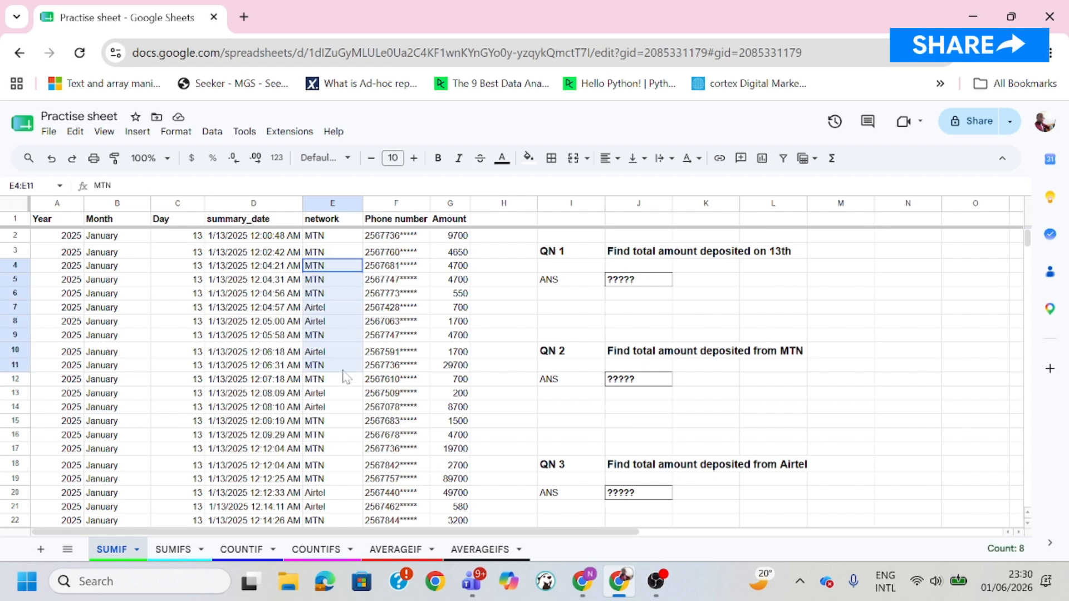
pyautogui.click(391, 221)
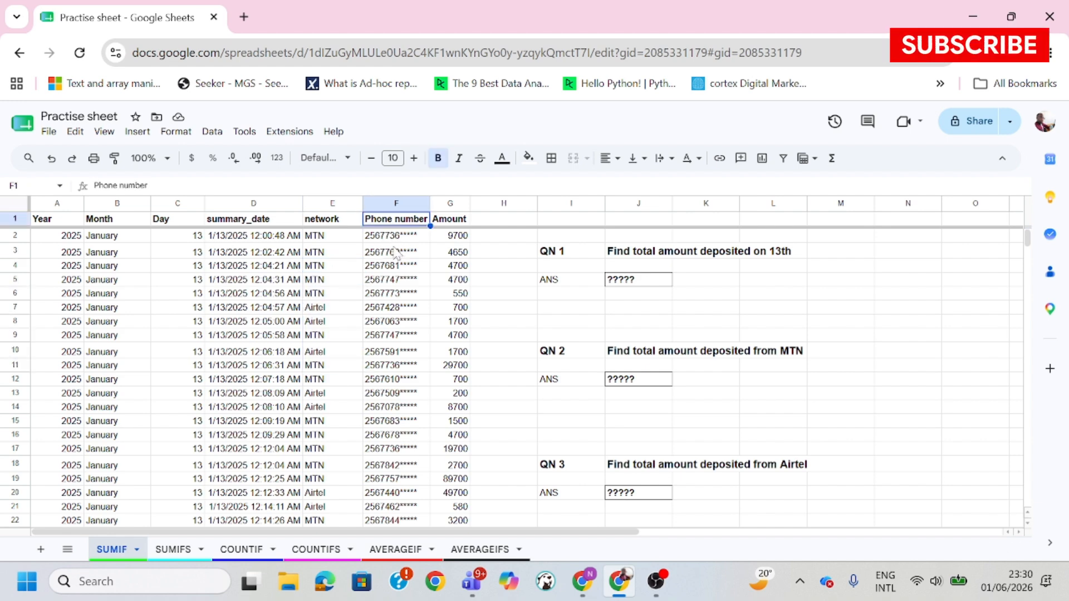
pyautogui.moveTo(393, 241); pyautogui.dragTo(405, 401)
pyautogui.click(409, 285)
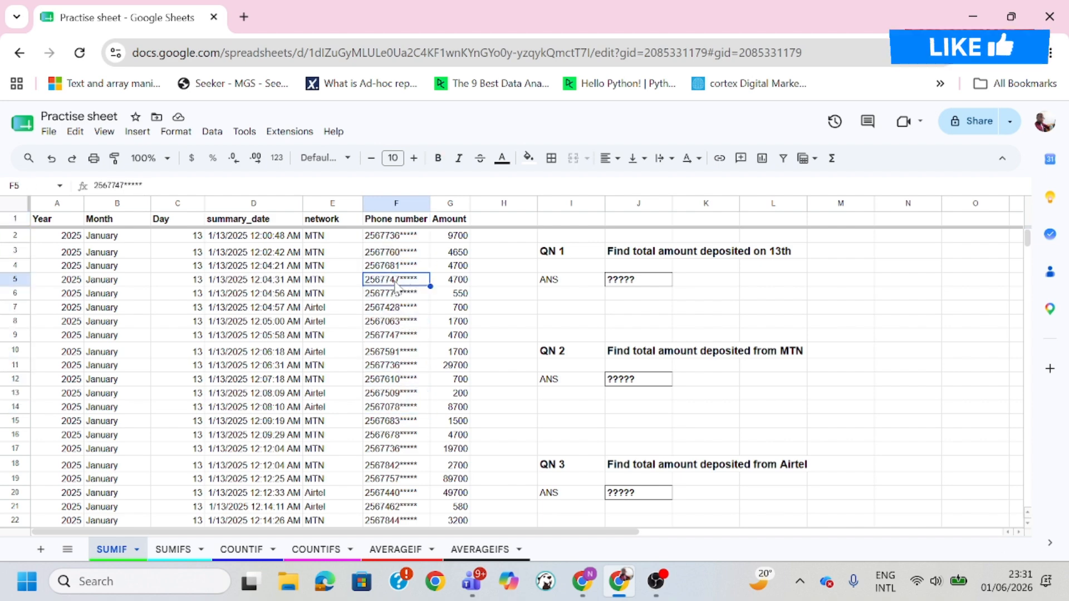
# Step: Examine the Amount column's entries and skim the transaction rows below
pyautogui.click(455, 220)
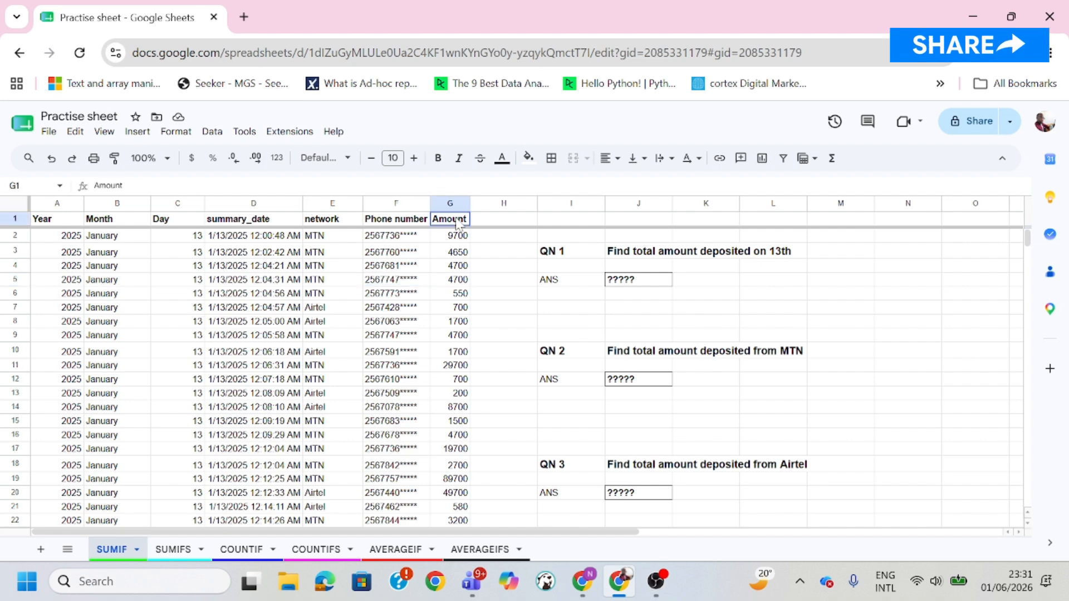
pyautogui.click(448, 266)
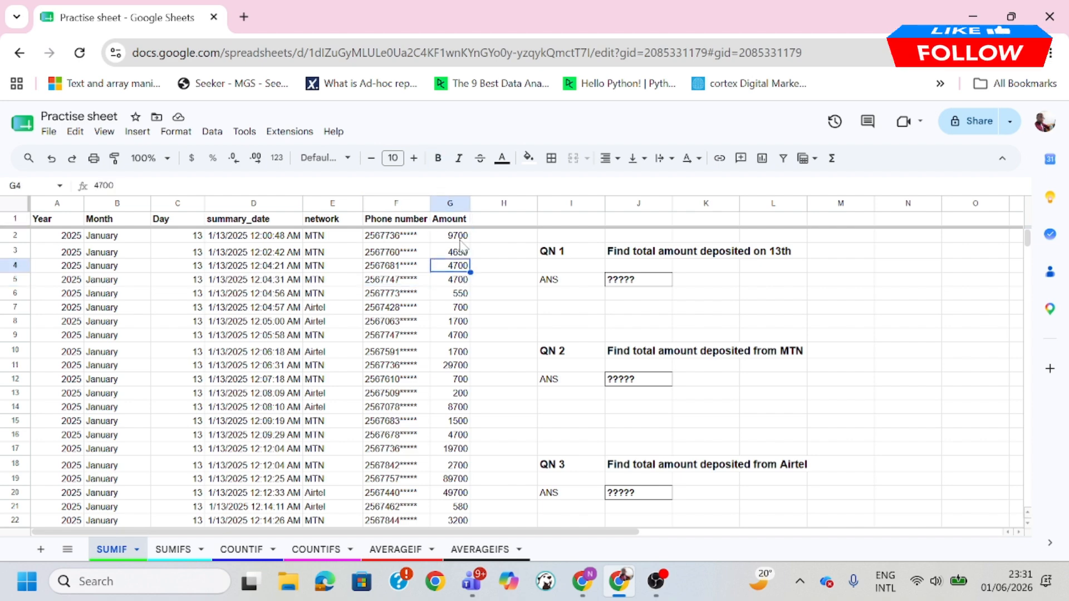
pyautogui.click(453, 239)
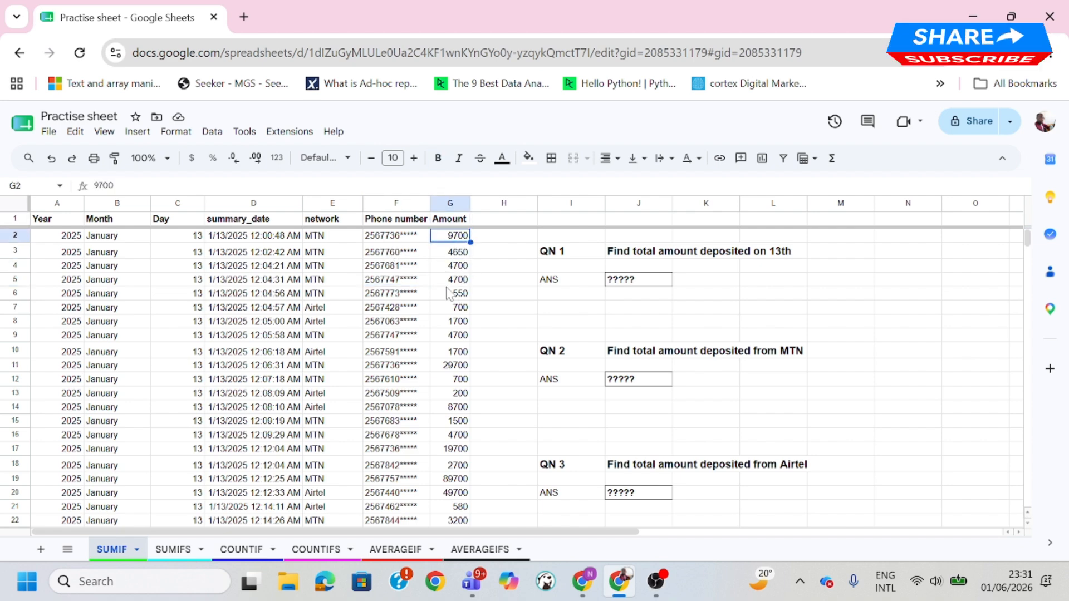
pyautogui.click(456, 322)
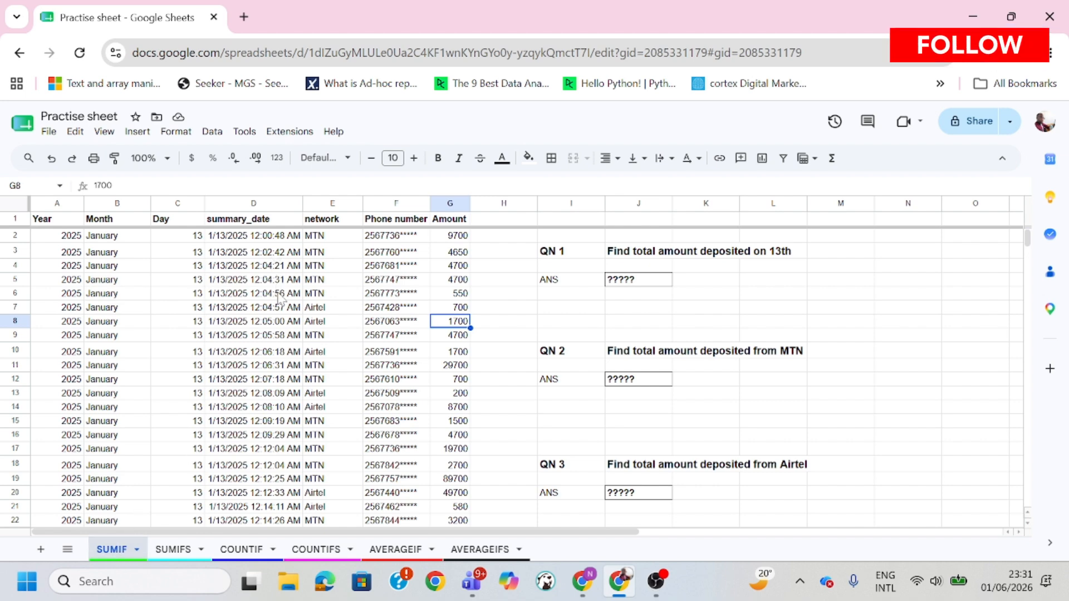
pyautogui.scroll(-10, 279, 298)
pyautogui.scroll(10, 281, 298)
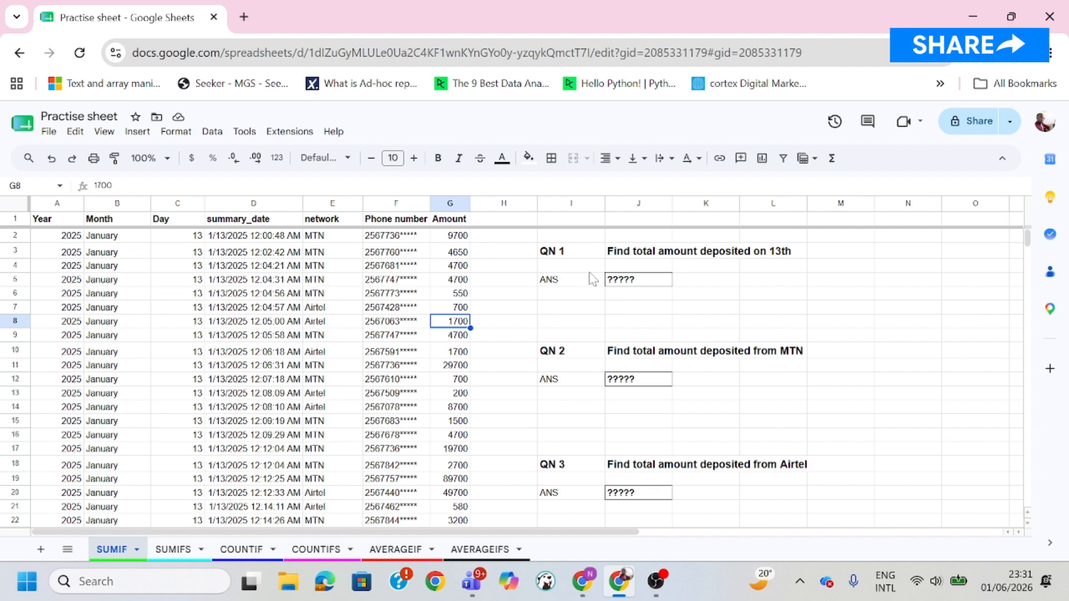
# Step: Read the three SUMIF questions beside the data and compare the MTN question with the network column's entries
pyautogui.moveTo(584, 257); pyautogui.dragTo(644, 478)
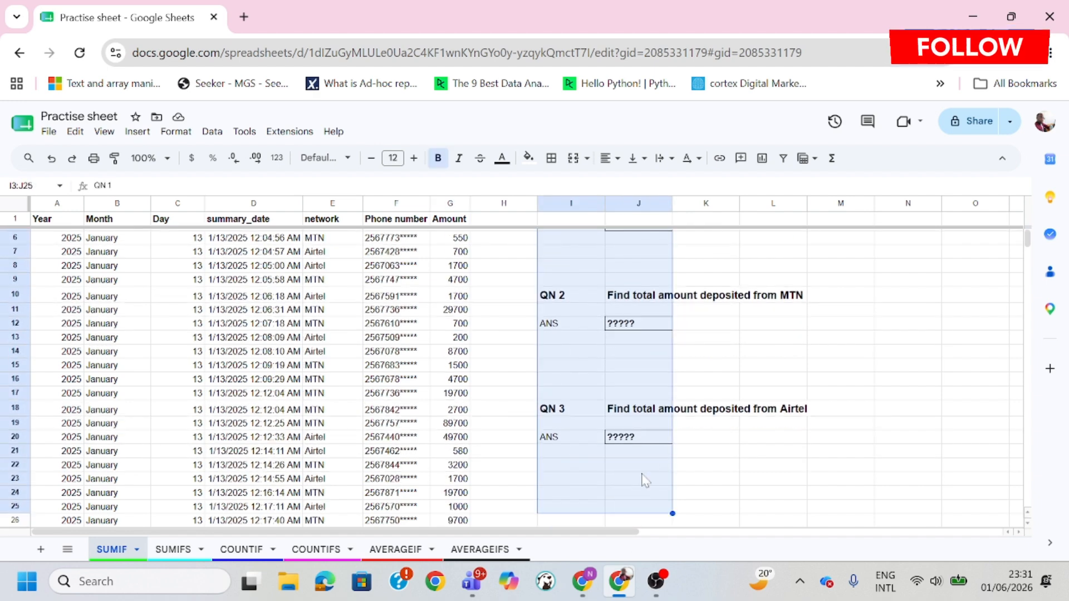
pyautogui.scroll(2, 819, 458)
pyautogui.click(911, 381)
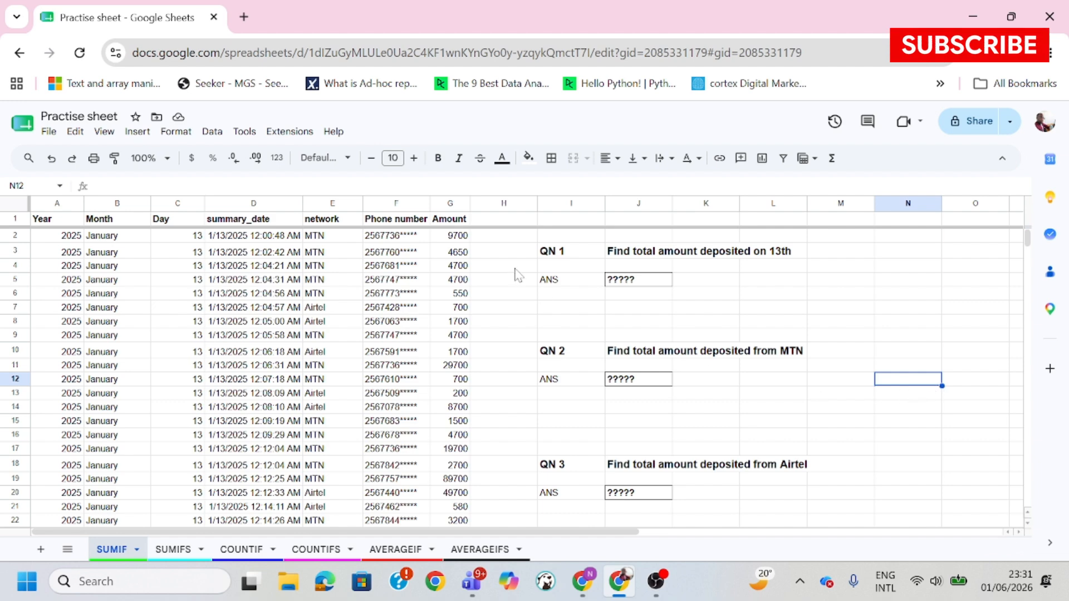
pyautogui.click(578, 256)
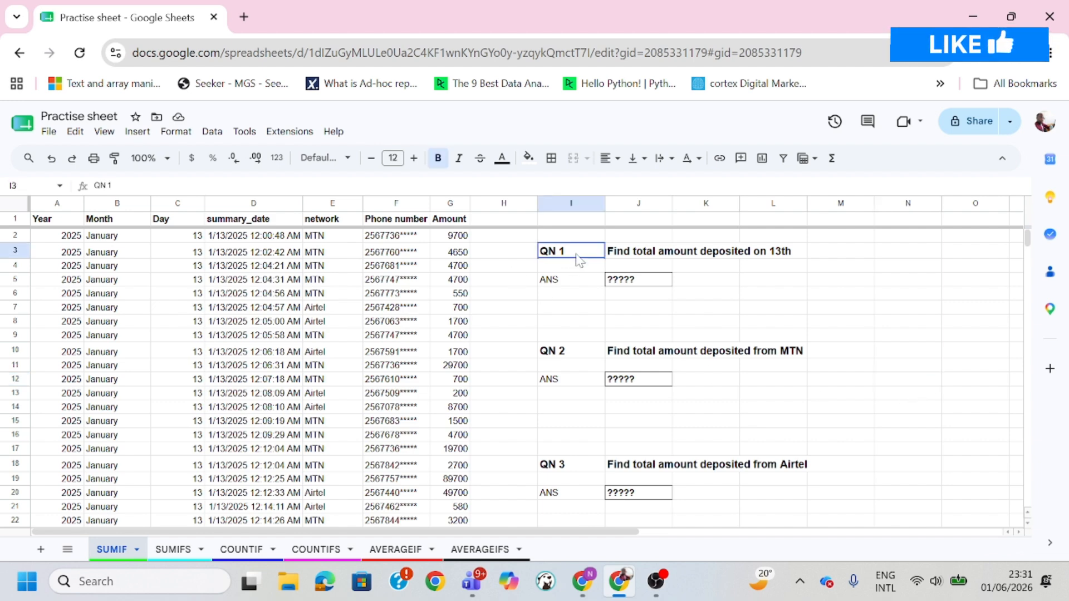
pyautogui.click(648, 258)
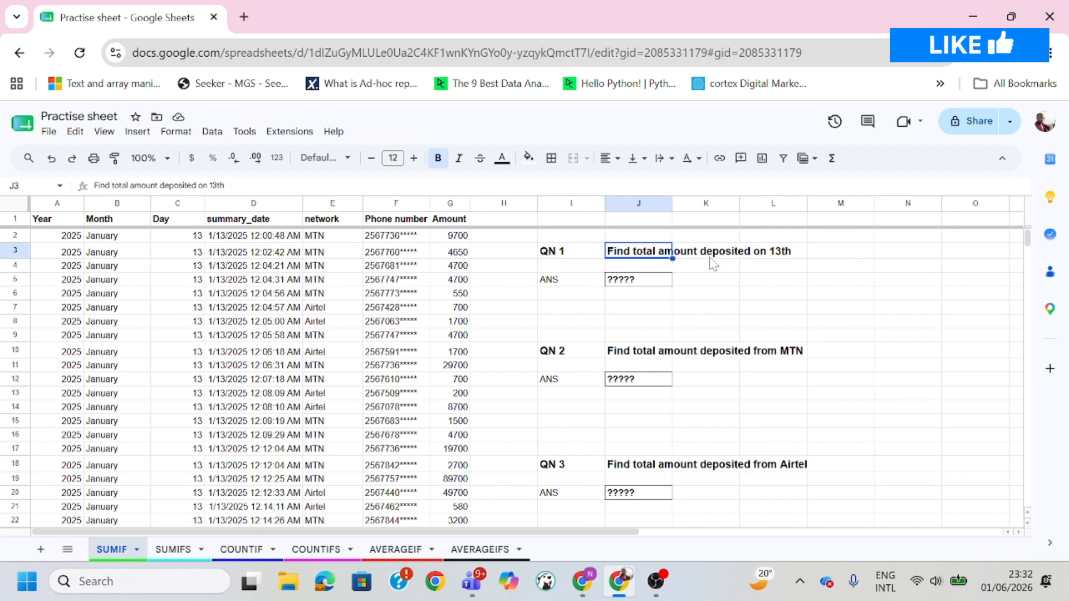
pyautogui.click(770, 257)
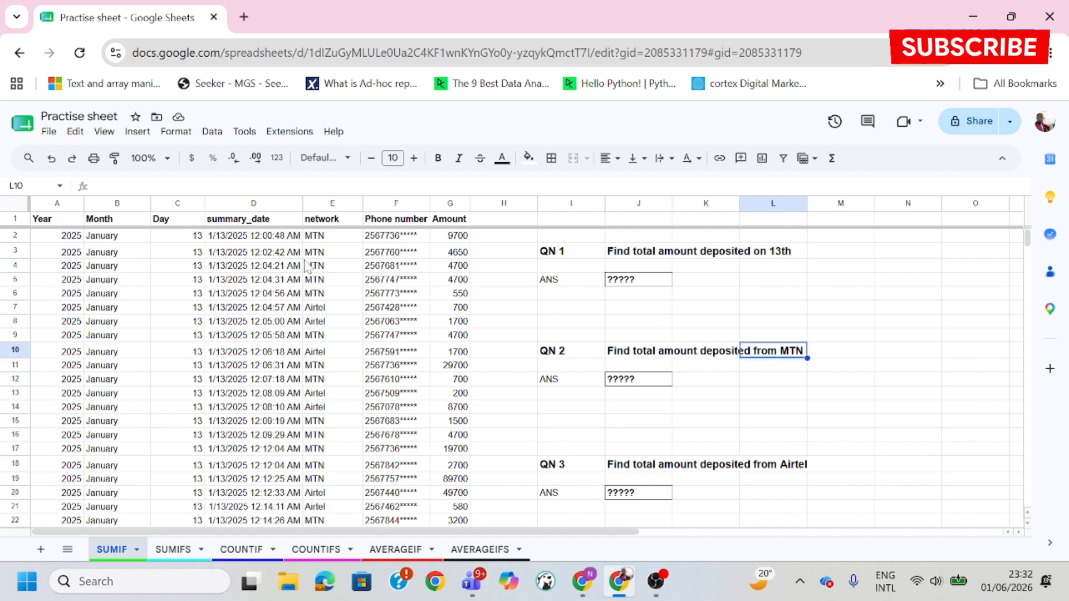
pyautogui.click(323, 255)
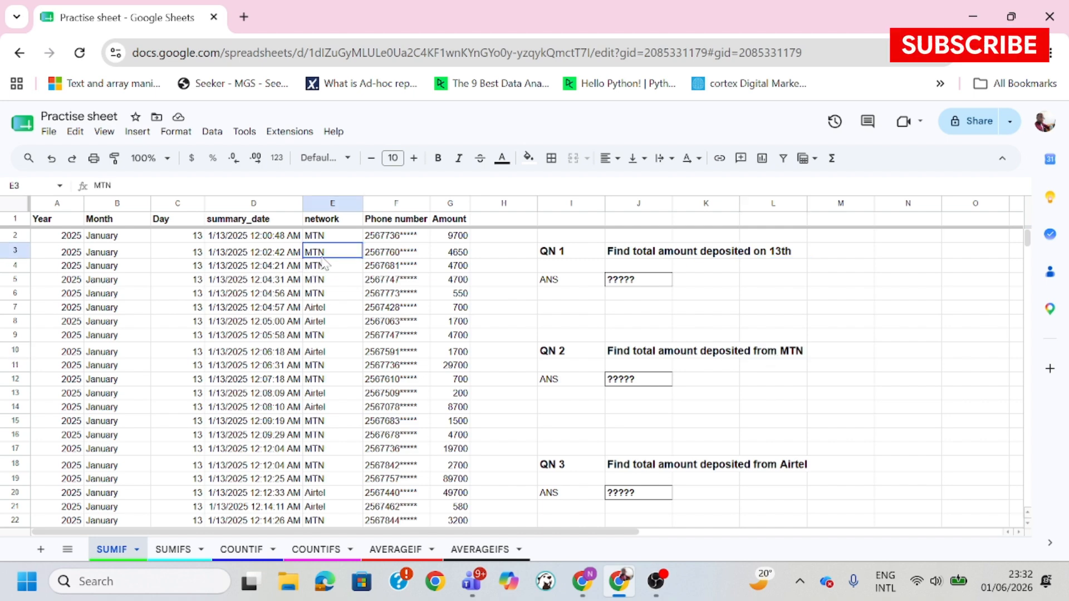
pyautogui.click(345, 355)
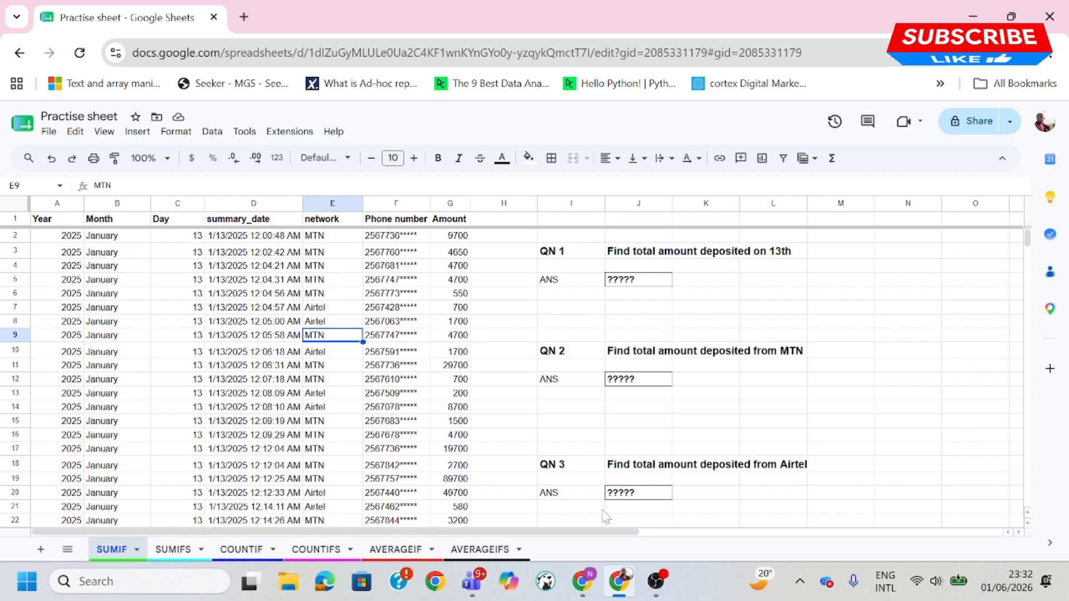
# Step: Read question 3 about Airtel deposits and clear the placeholder from question 1's answer cell J5
pyautogui.click(575, 467)
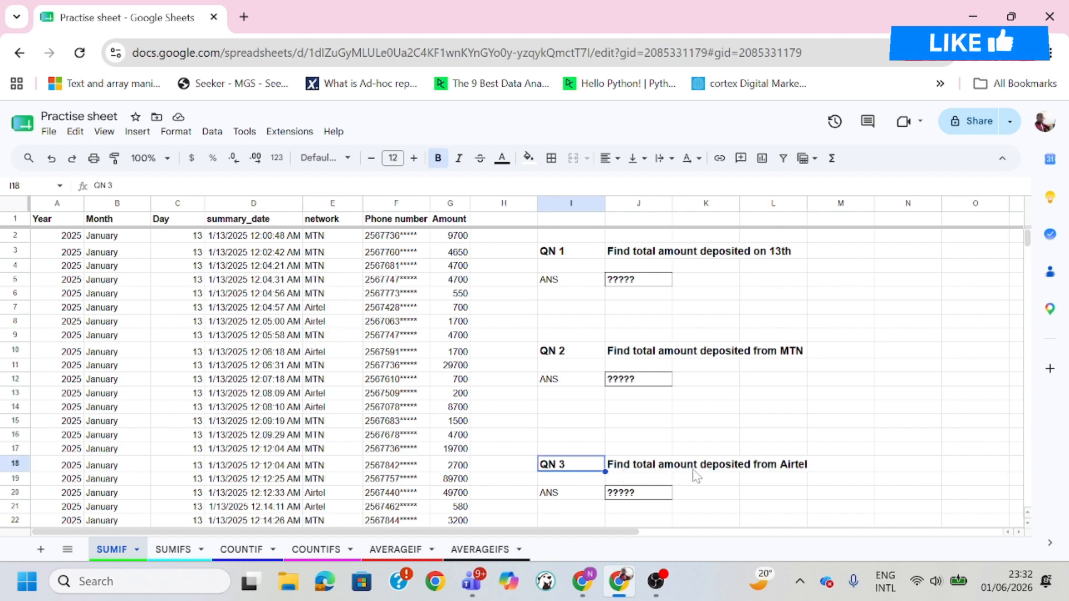
pyautogui.click(786, 473)
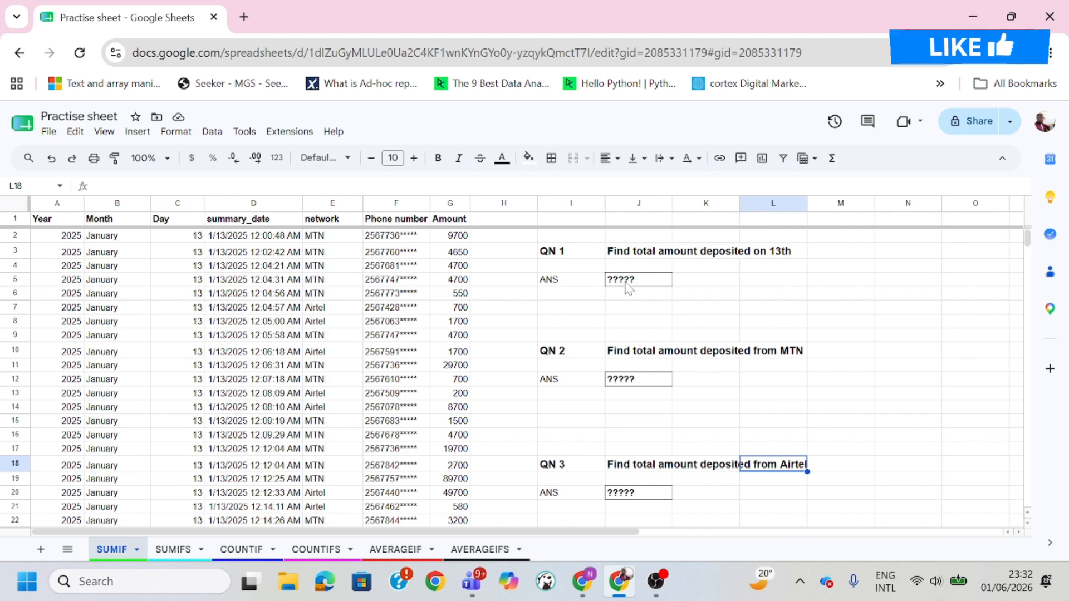
pyautogui.click(643, 287)
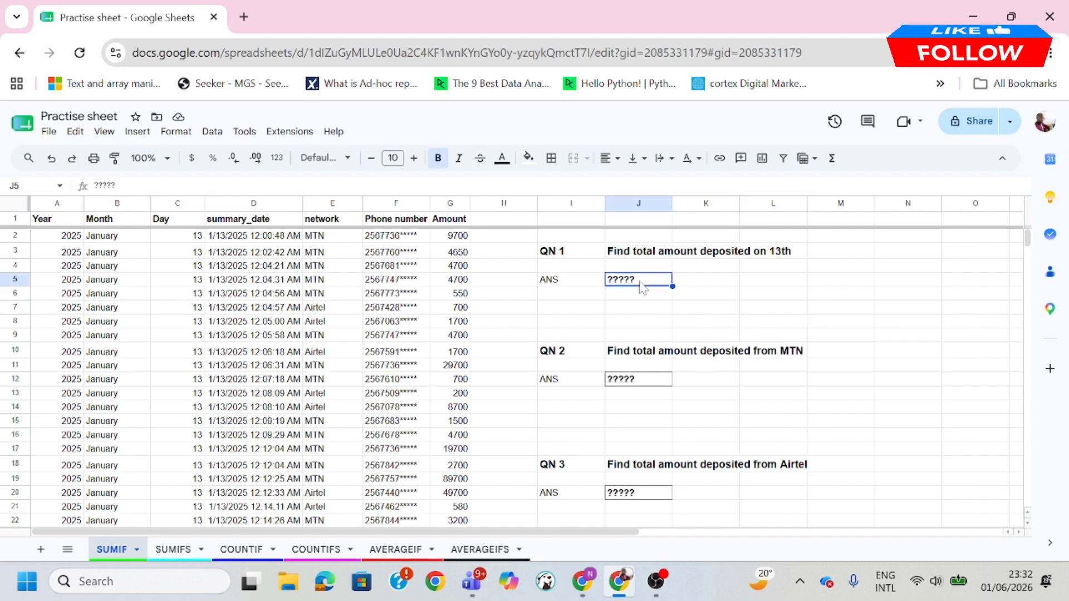
pyautogui.press('Delete')
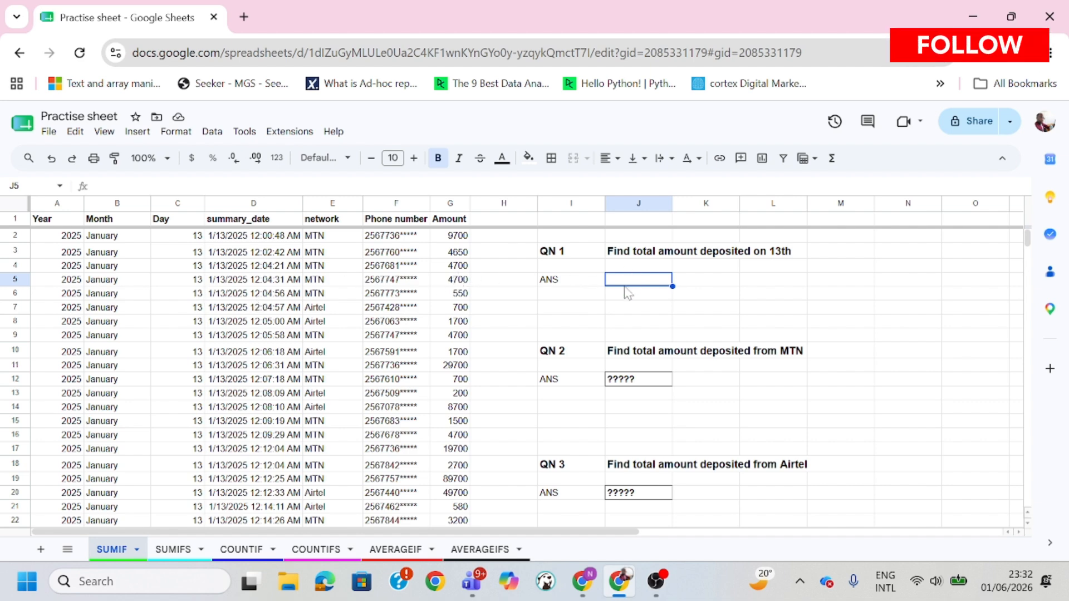
# Step: Start a SUMIF formula in J5 to bring up the function's syntax help
pyautogui.write('=')
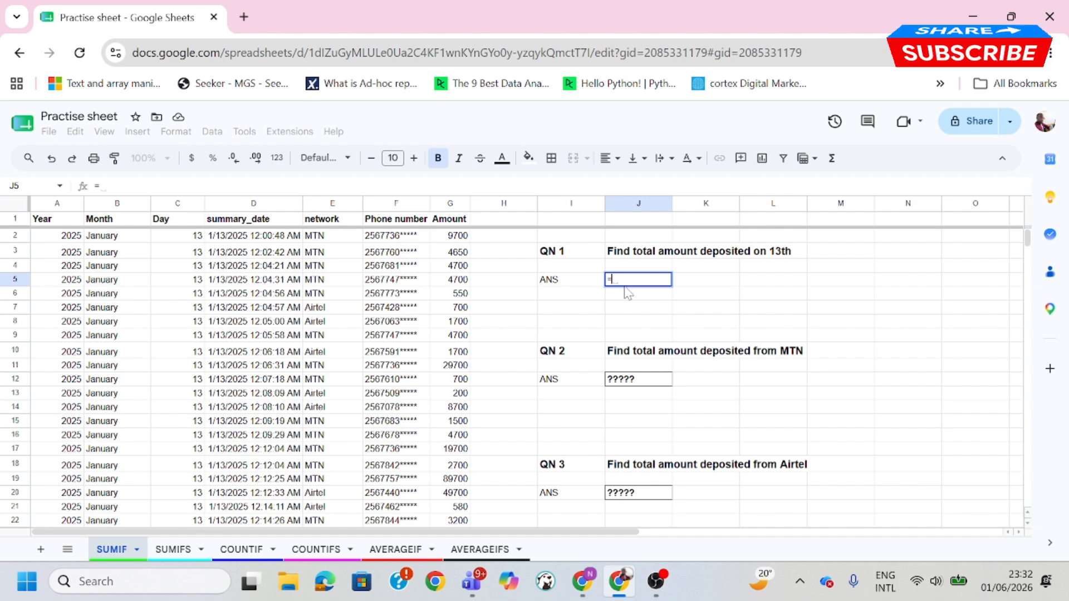
pyautogui.write('sum')
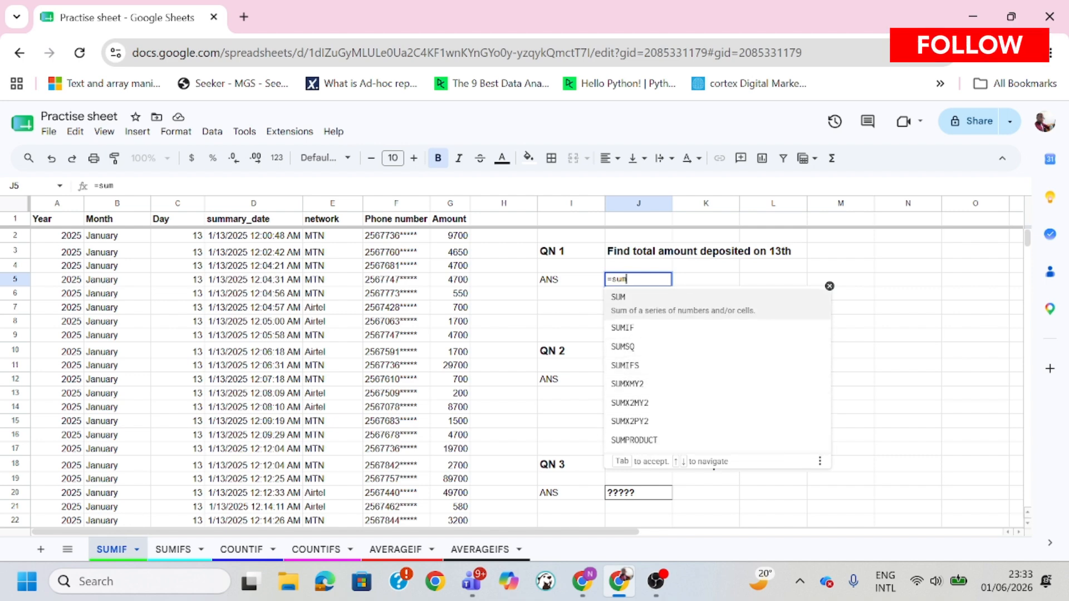
pyautogui.write('i')
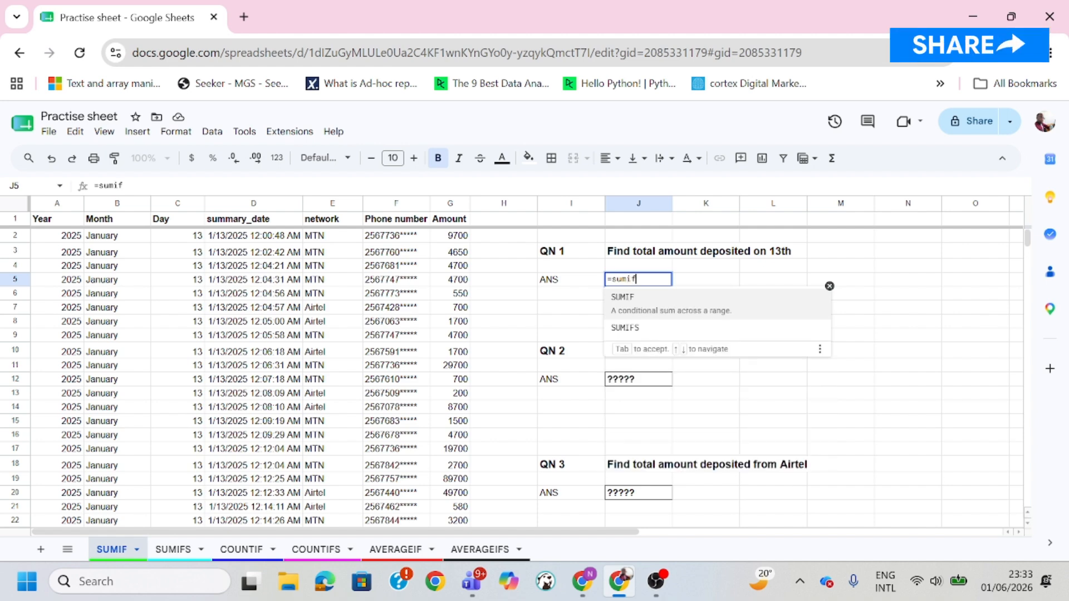
pyautogui.write('f')
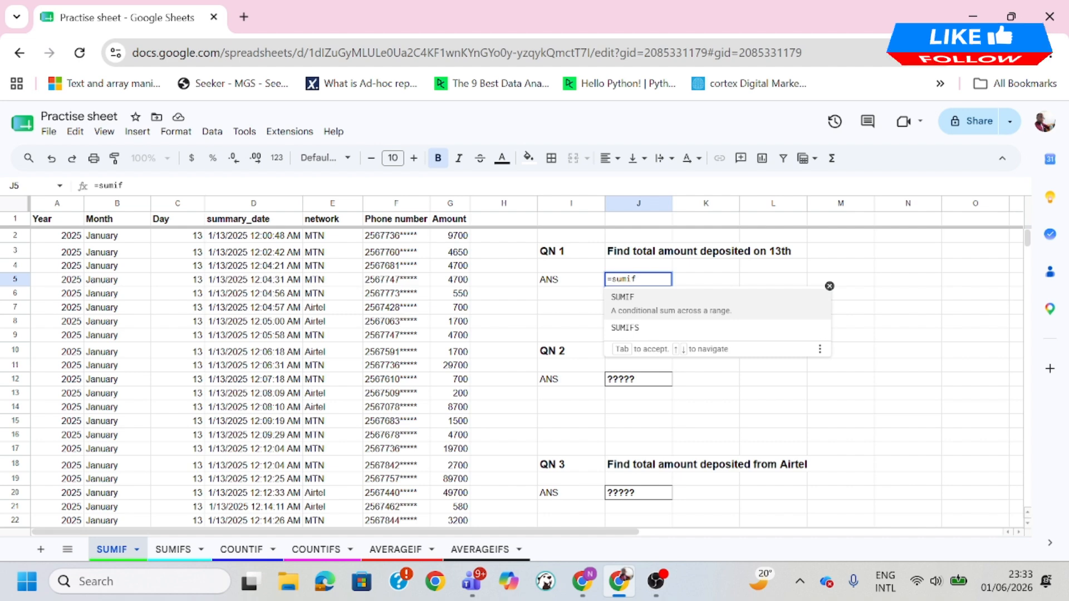
pyautogui.write('(')
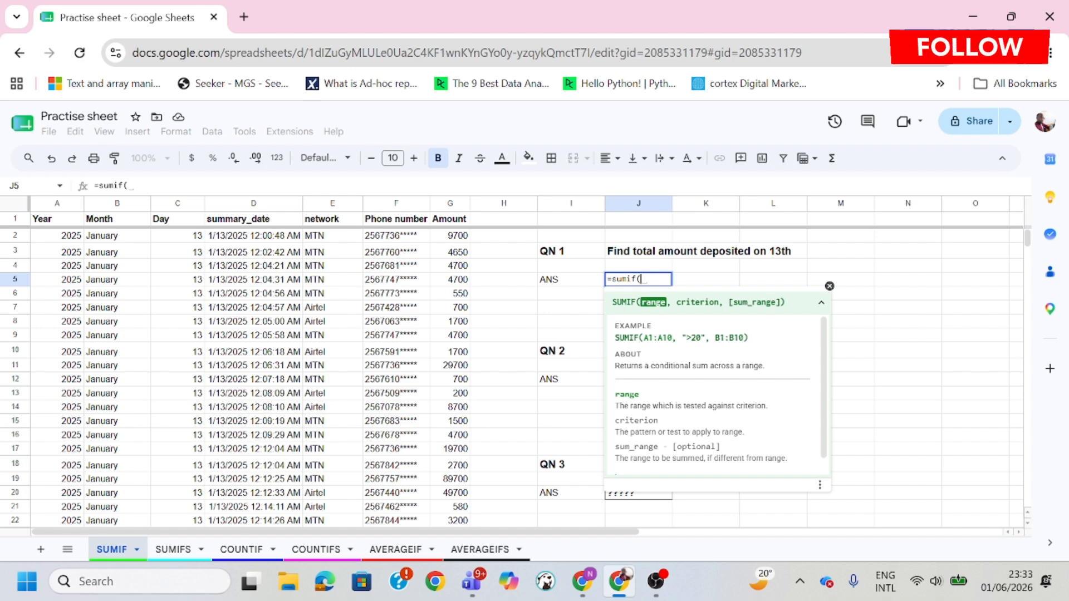
# Step: Examine the SUMIF help for the function's syntax, argument descriptions and example formula
pyautogui.moveTo(613, 302); pyautogui.dragTo(786, 302)
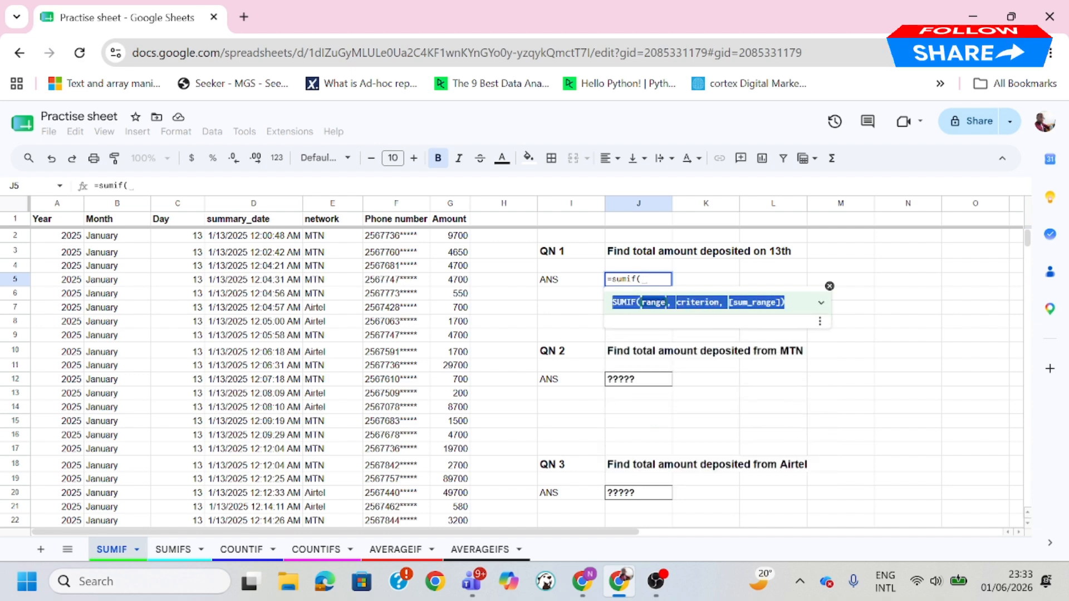
pyautogui.click(797, 304)
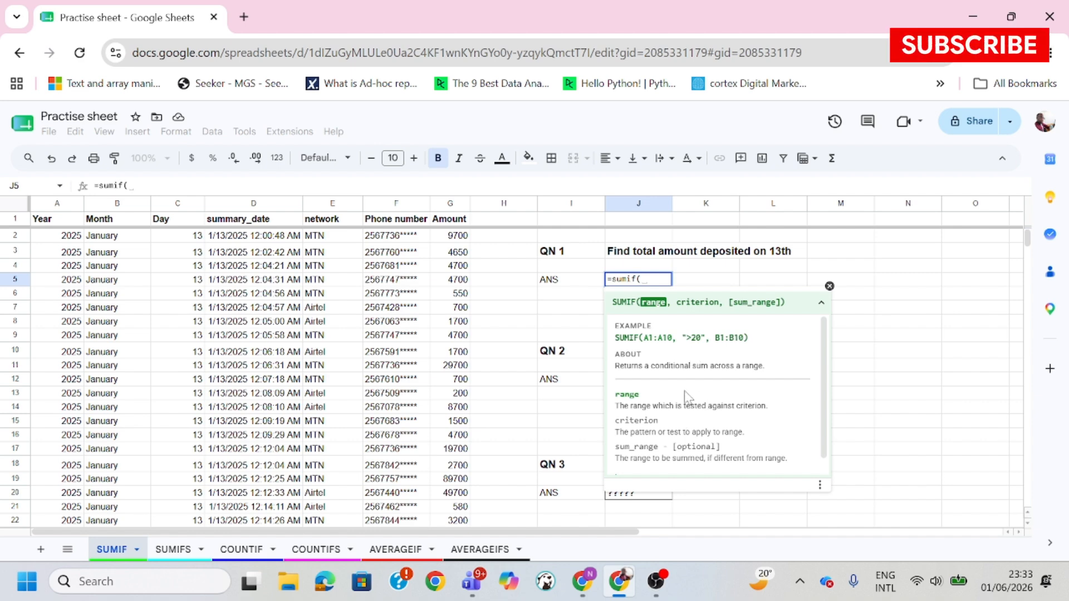
pyautogui.scroll(-1, 678, 383)
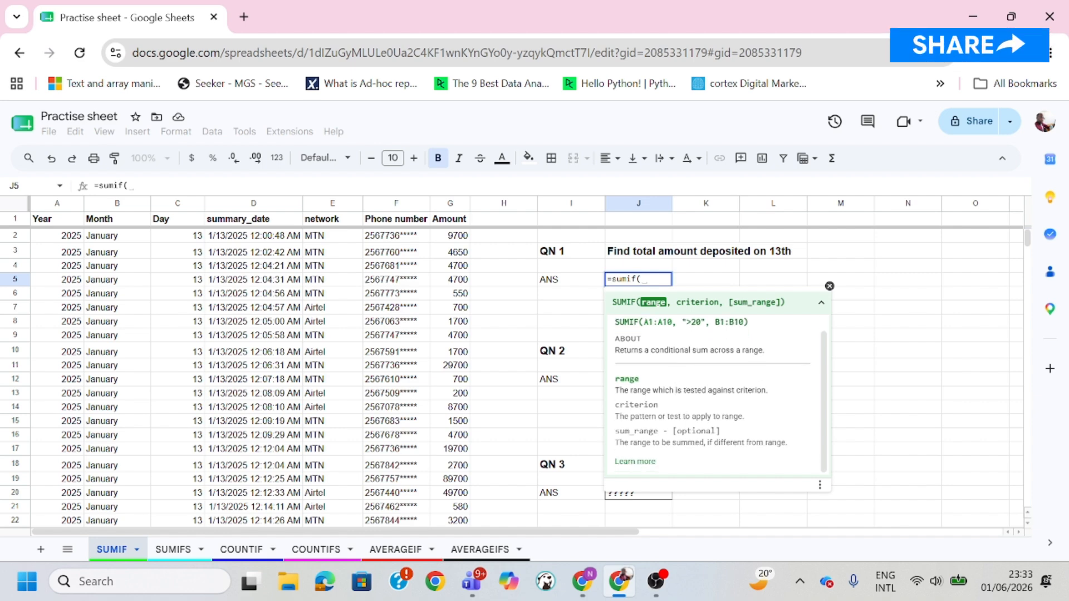
pyautogui.scroll(1, 678, 387)
pyautogui.click(659, 307)
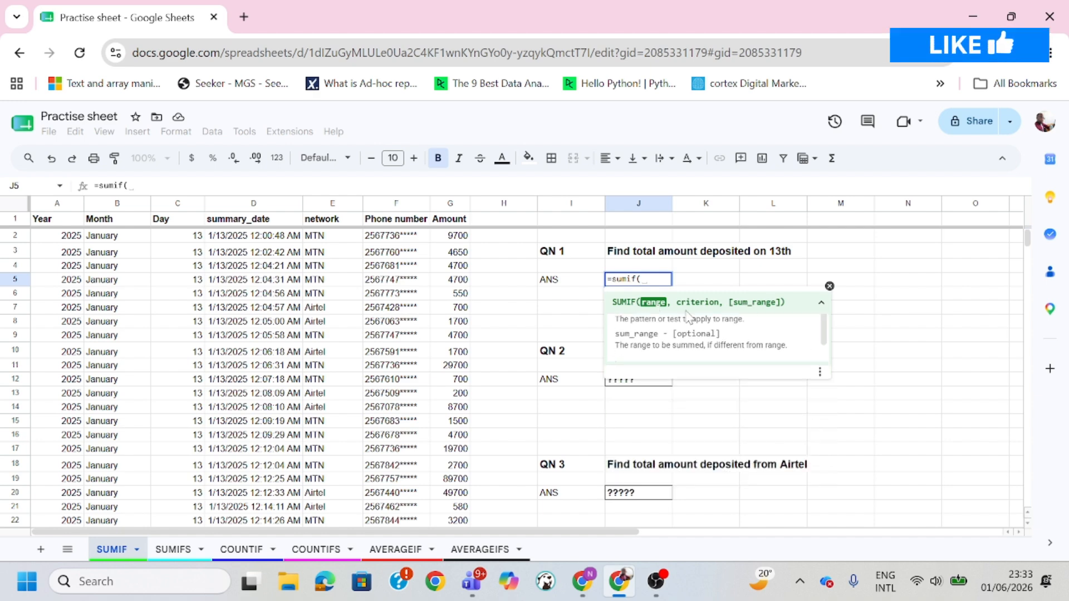
pyautogui.click(659, 307)
pyautogui.click(659, 308)
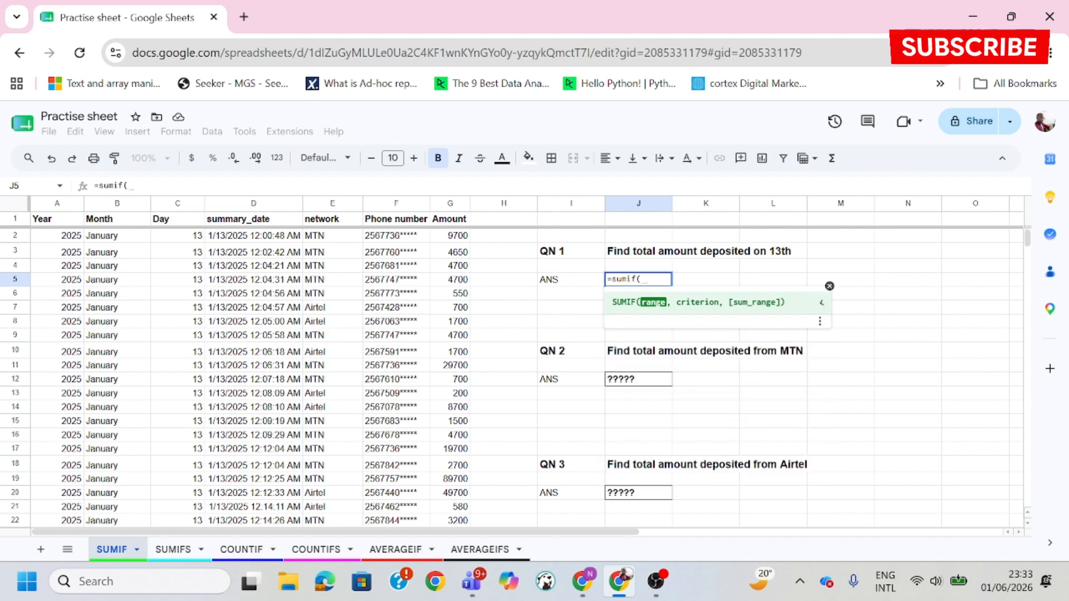
pyautogui.click(713, 306)
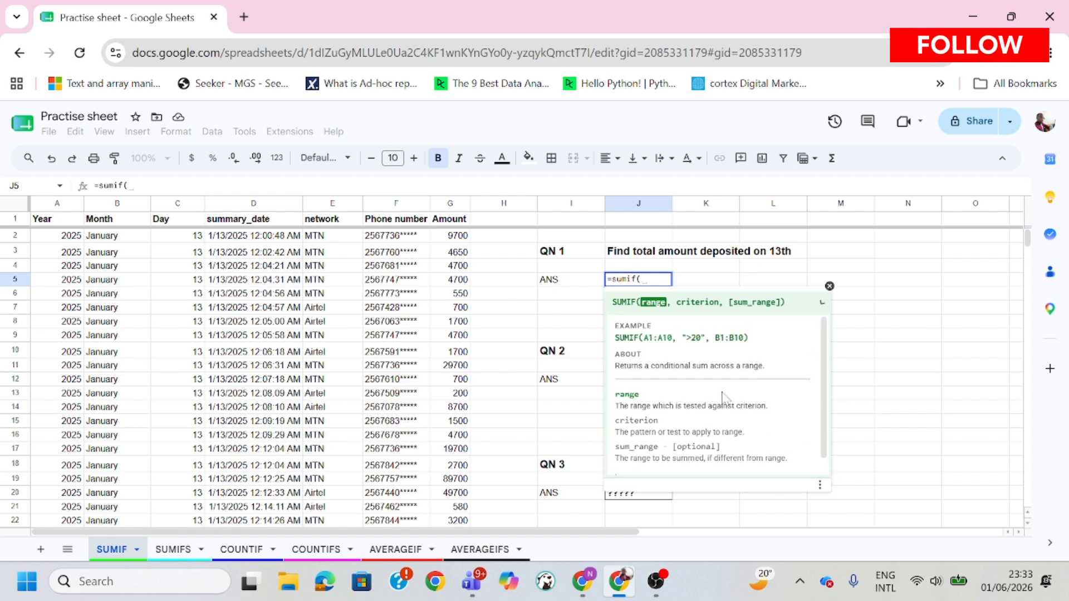
pyautogui.scroll(-1, 649, 390)
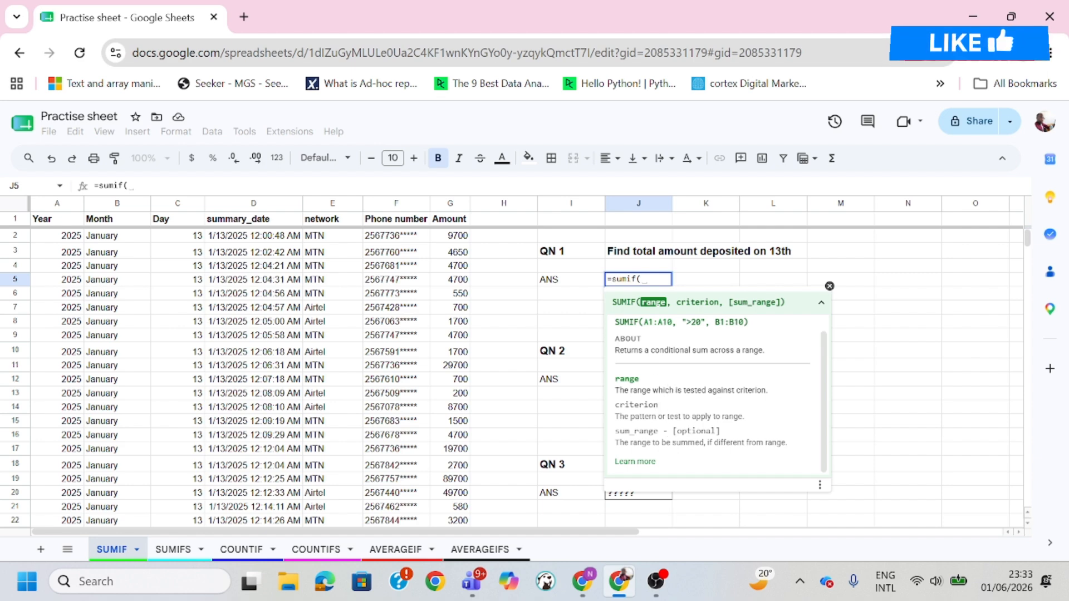
pyautogui.scroll(1, 624, 335)
pyautogui.moveTo(615, 331); pyautogui.dragTo(754, 334)
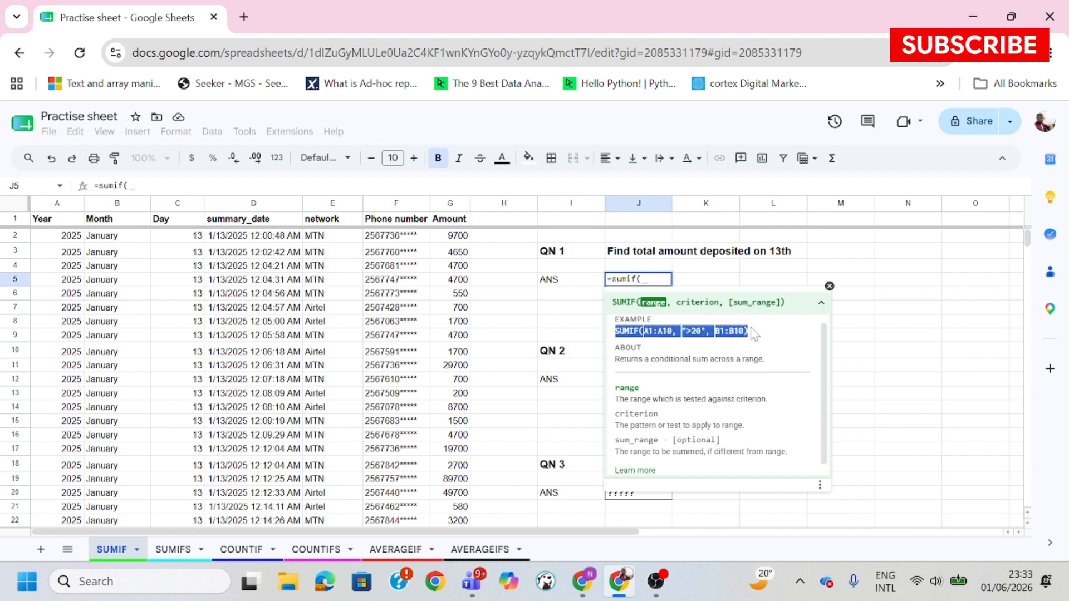
pyautogui.click(693, 346)
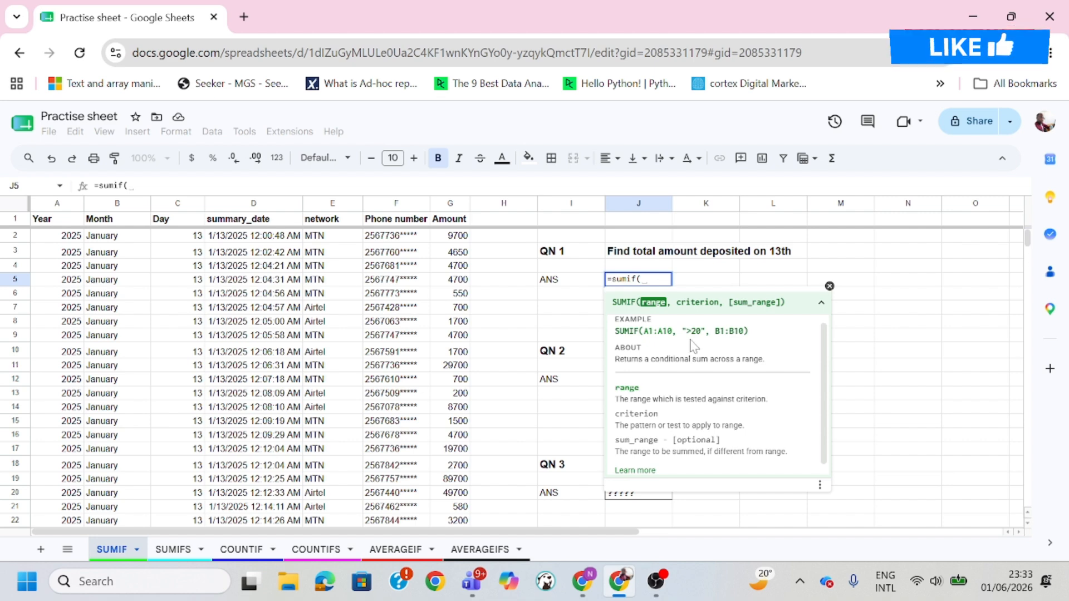
# Step: Go through the range, criterion and sum_range arguments in SUMIF's syntax line one by one
pyautogui.click(648, 281)
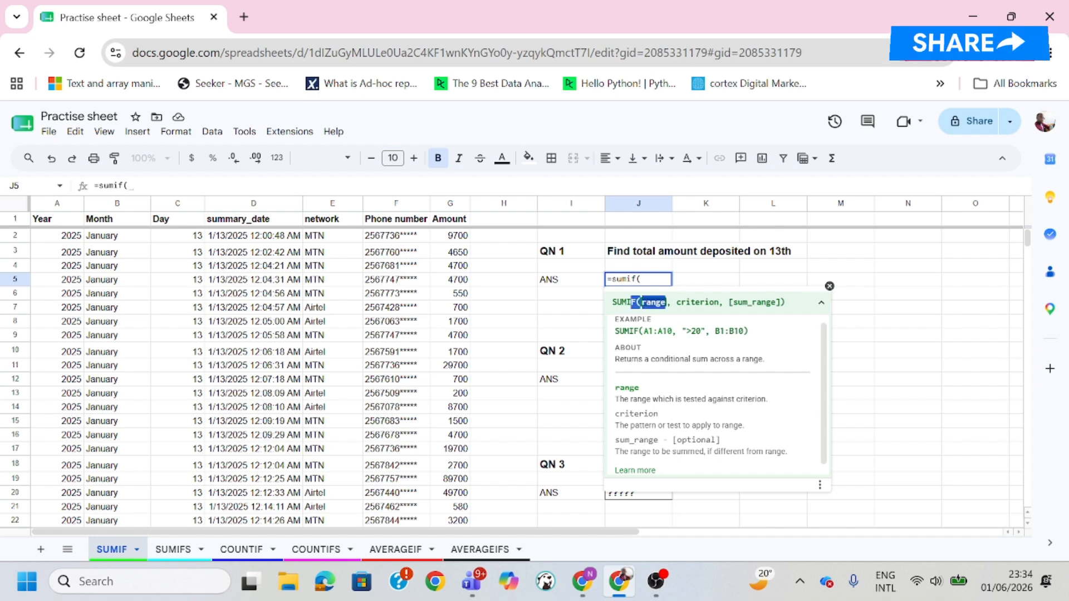
pyautogui.moveTo(646, 303); pyautogui.dragTo(641, 306)
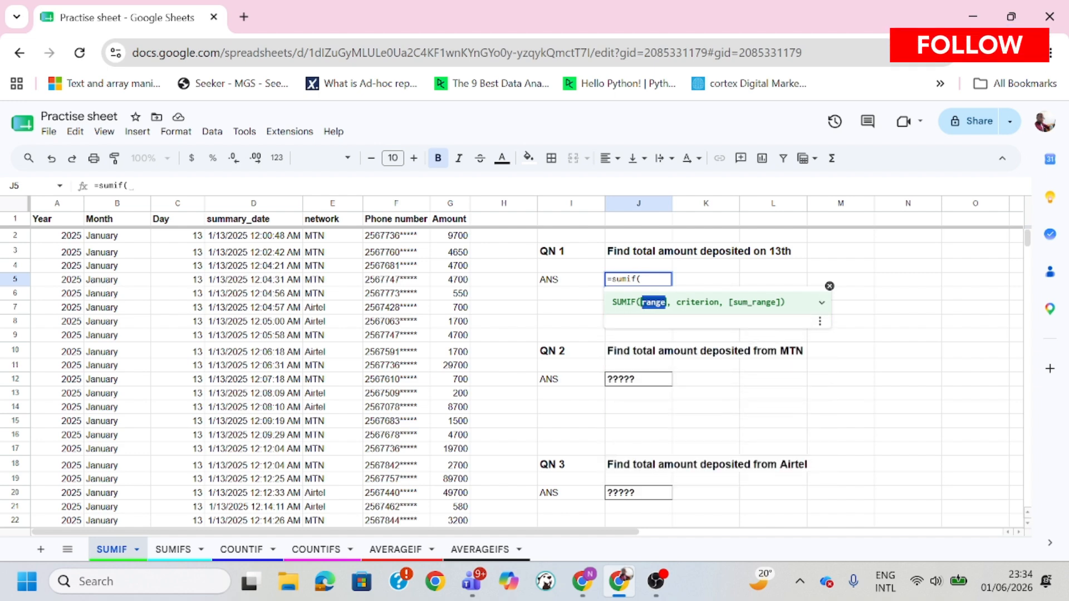
pyautogui.click(658, 309)
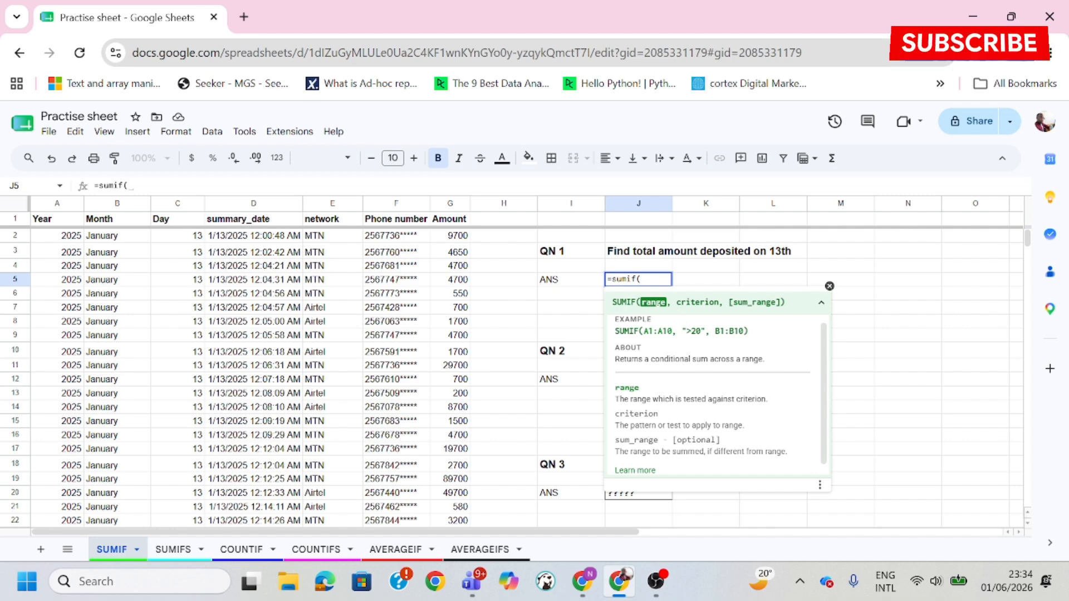
pyautogui.moveTo(677, 306); pyautogui.dragTo(715, 304)
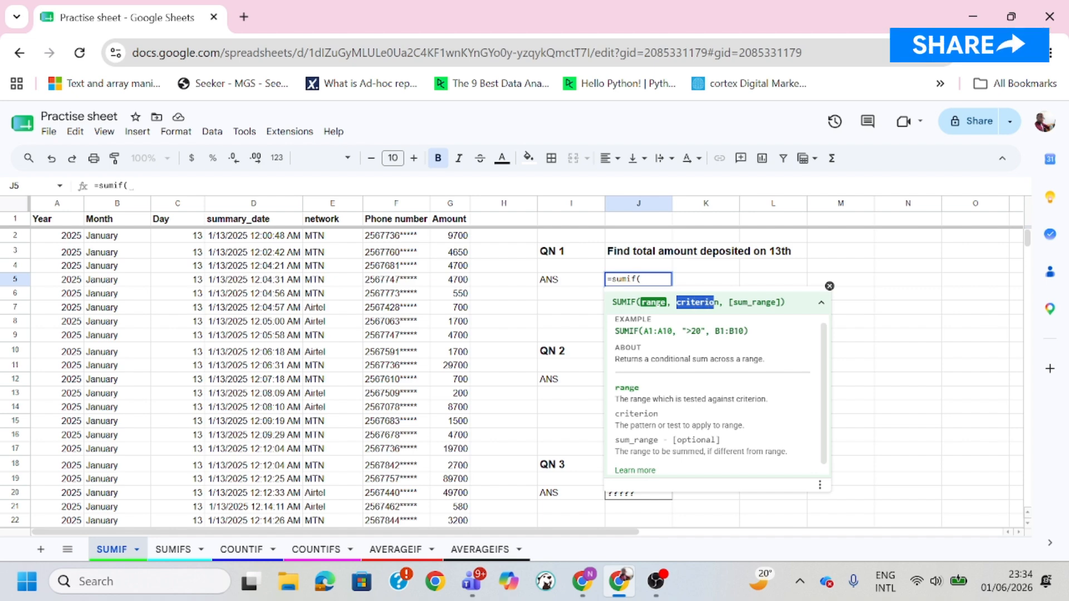
pyautogui.click(716, 305)
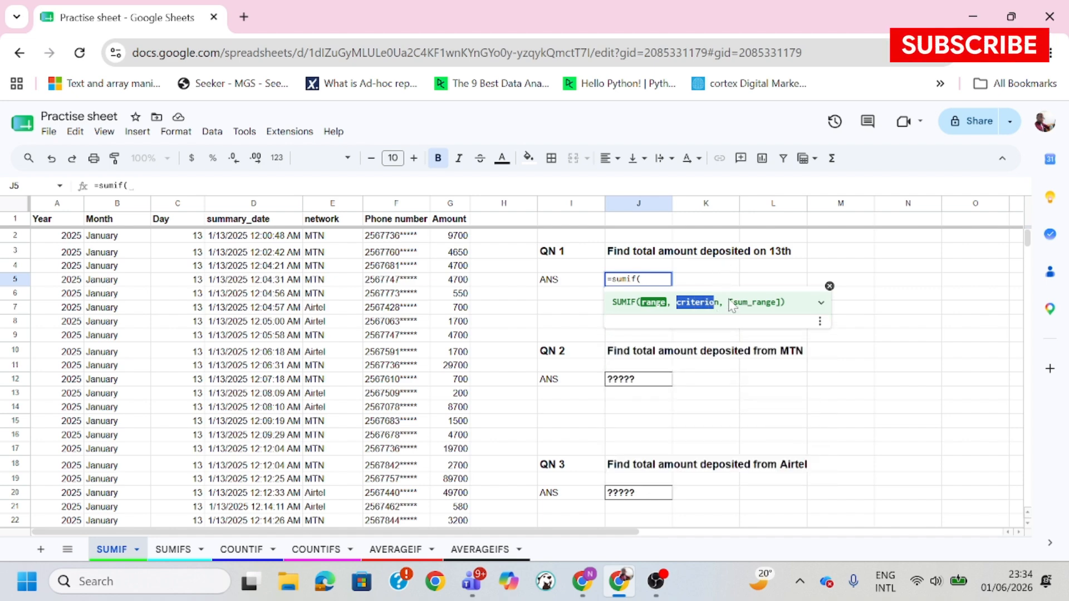
pyautogui.moveTo(729, 303); pyautogui.dragTo(793, 310)
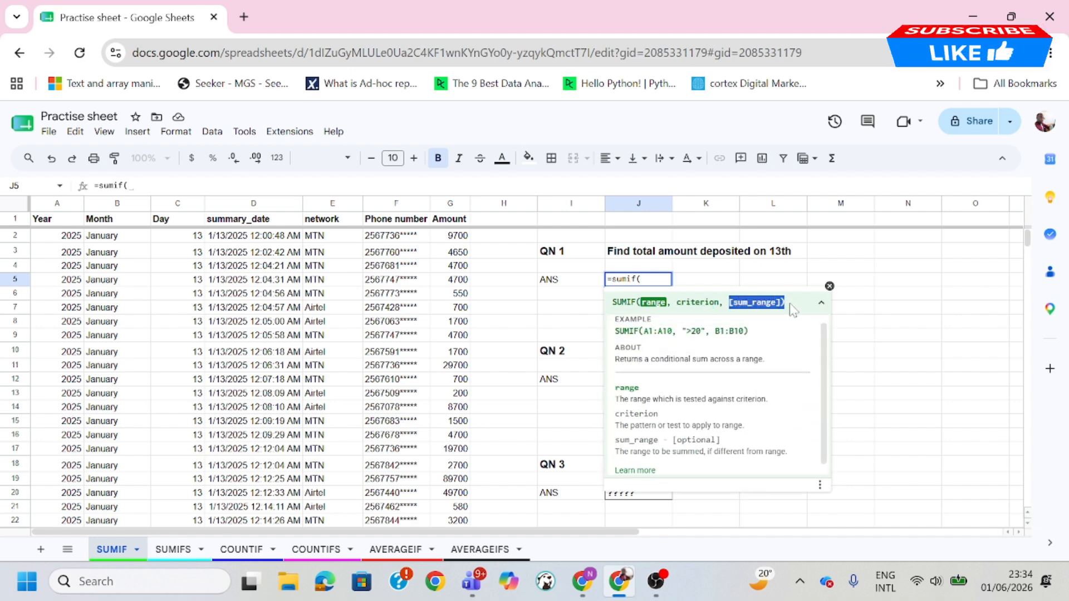
pyautogui.moveTo(721, 303); pyautogui.dragTo(673, 303)
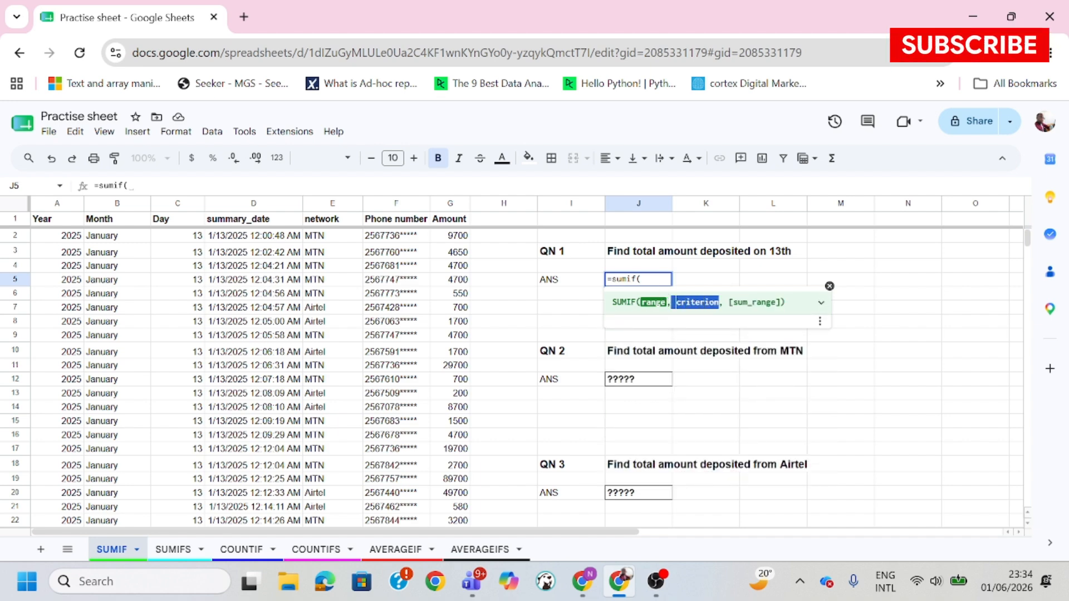
pyautogui.click(642, 280)
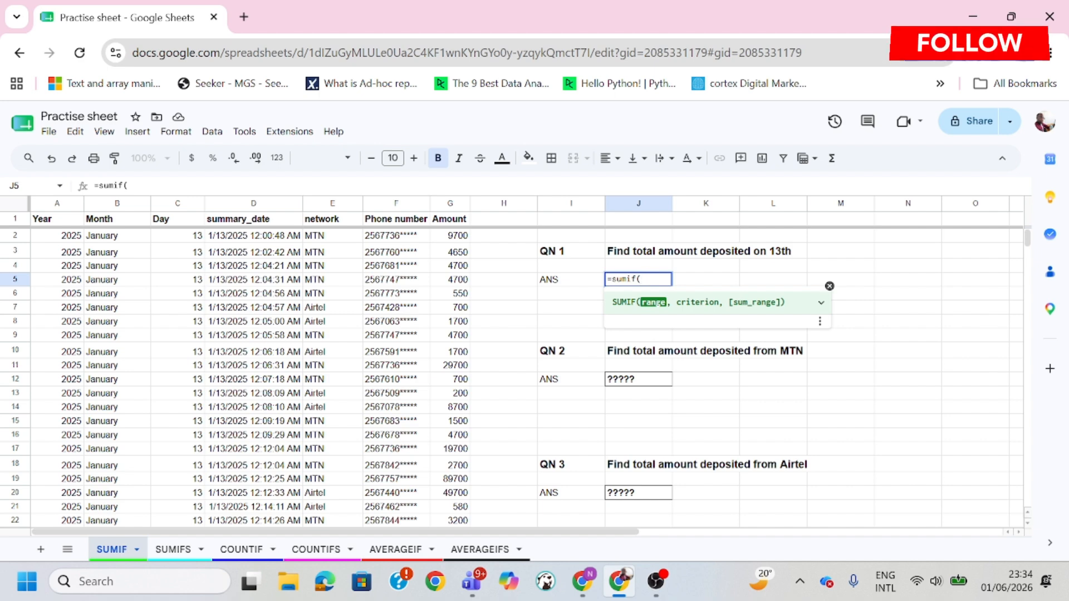
# Step: Erase the unfinished SUMIF formula from J5, leaving the cell empty
pyautogui.press('BackSpace')
pyautogui.press('BackSpace')
pyautogui.press('BackSpace')
pyautogui.press('BackSpace')
pyautogui.press('BackSpace')
pyautogui.press('BackSpace')
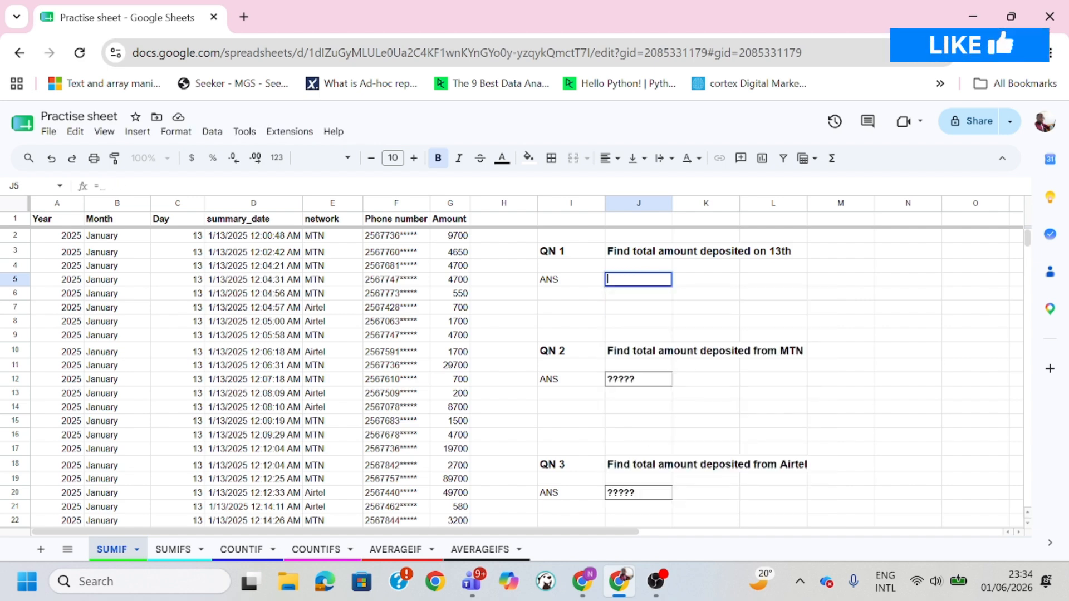
pyautogui.press('Tab')
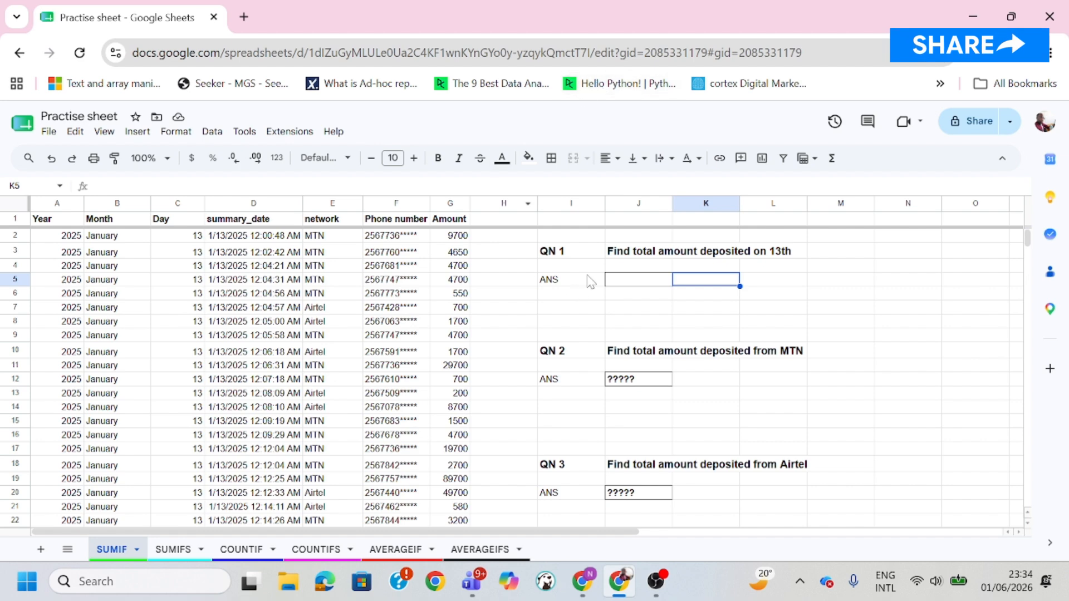
# Step: Enter =sumif(C:C,13,G:G) in J5 to total the amounts deposited on the 13th
pyautogui.click(624, 286)
pyautogui.write('=')
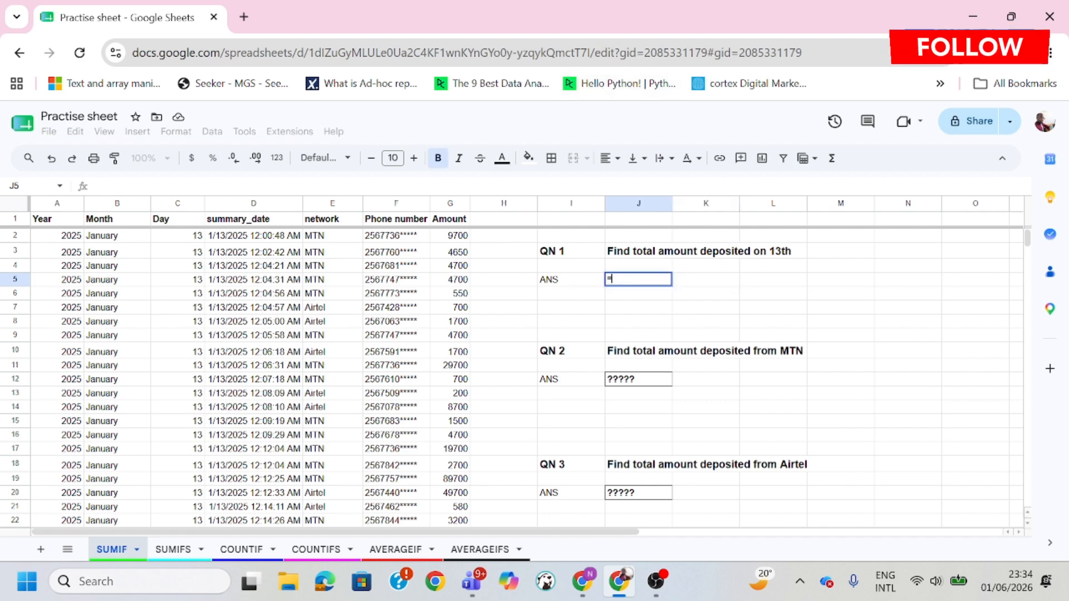
pyautogui.write('sumif')
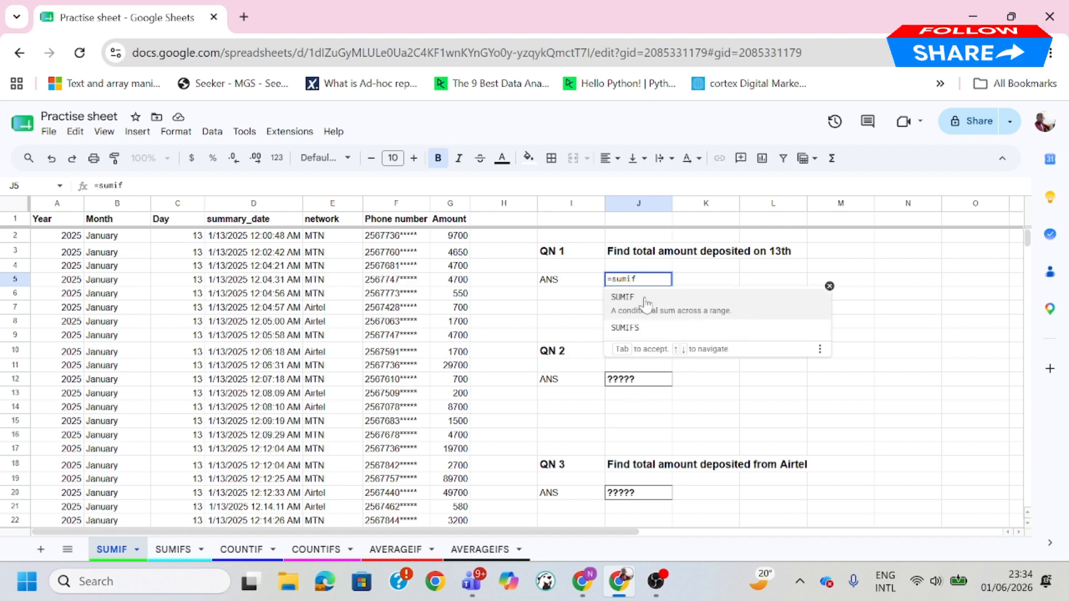
pyautogui.write('(')
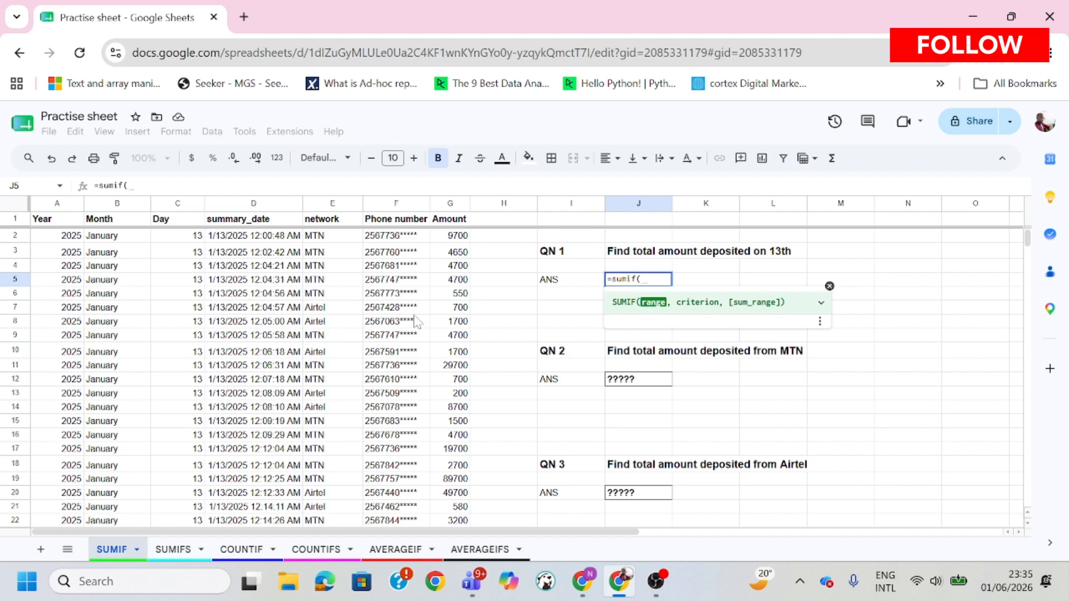
pyautogui.click(176, 203)
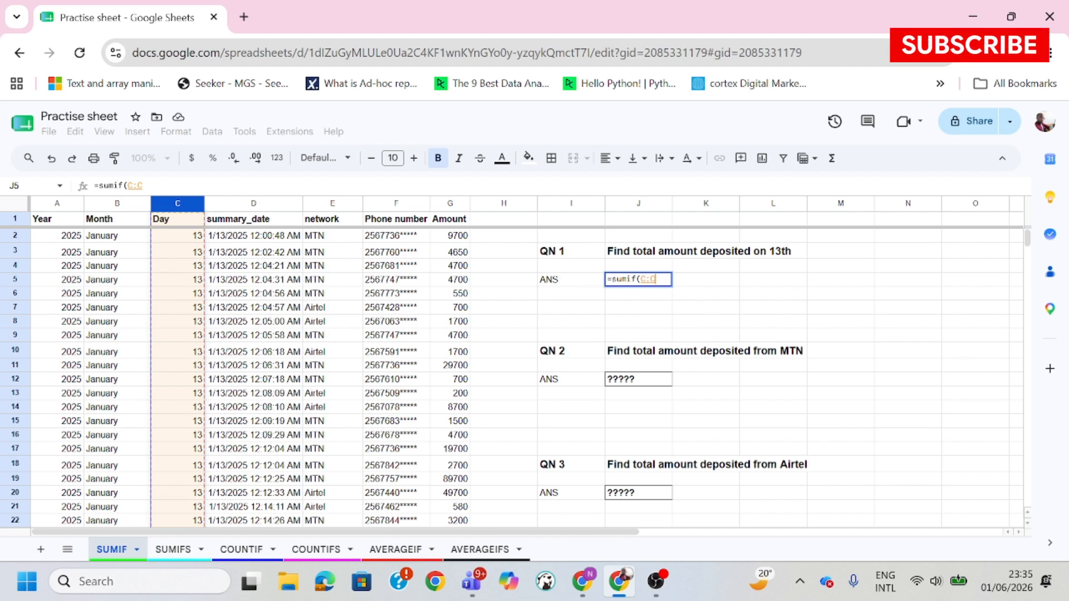
pyautogui.write(',')
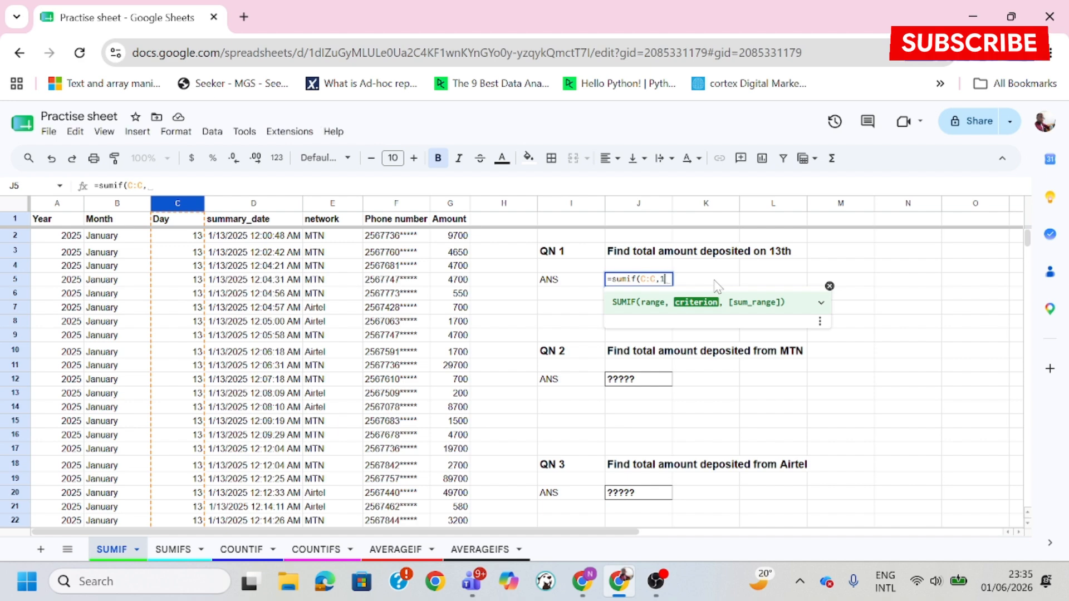
pyautogui.write('13')
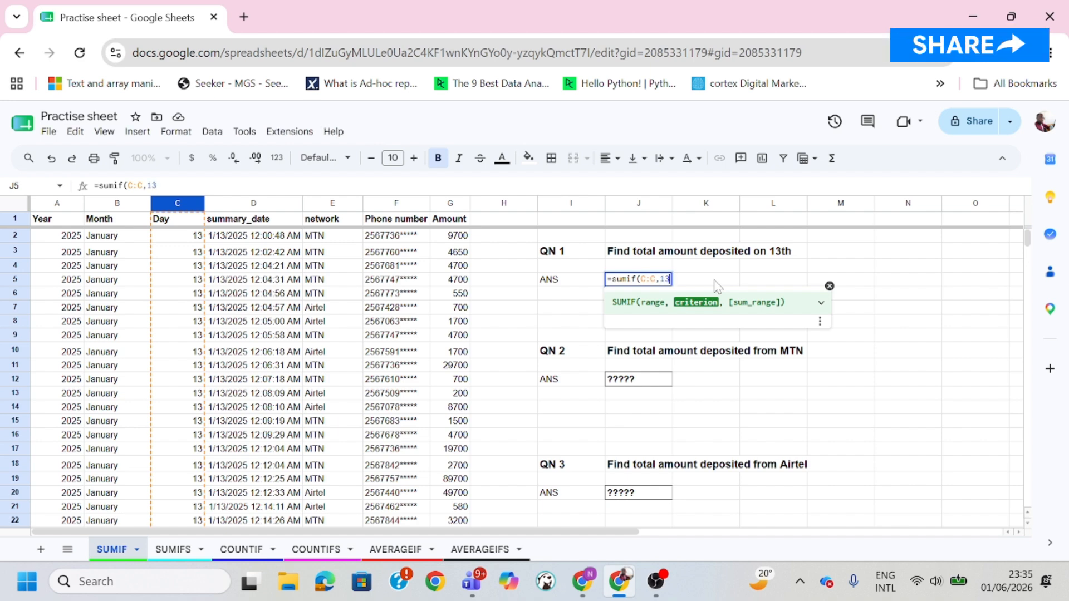
pyautogui.write(',')
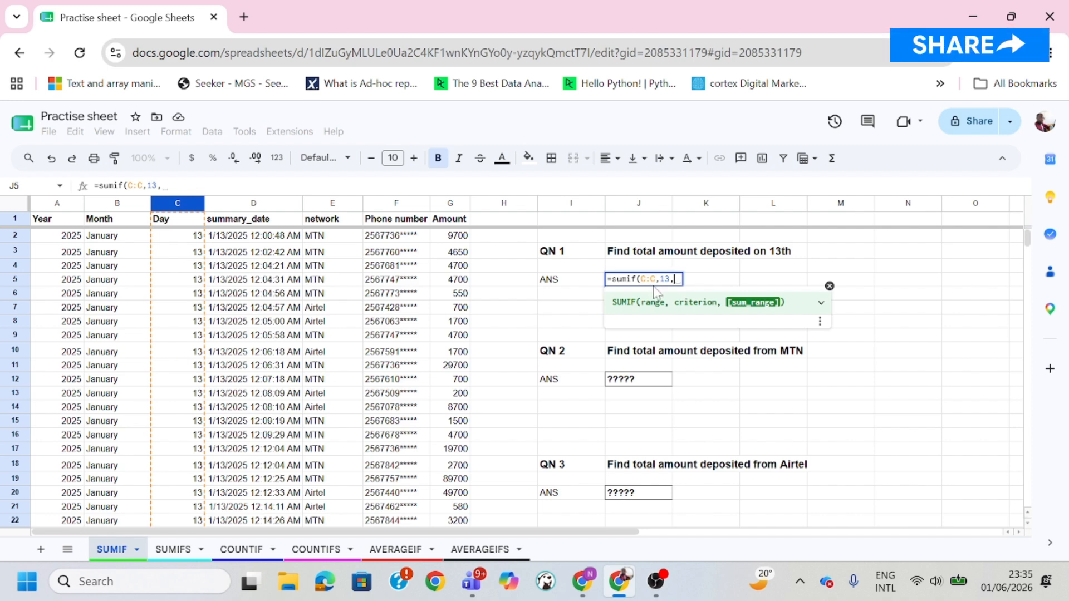
pyautogui.click(451, 207)
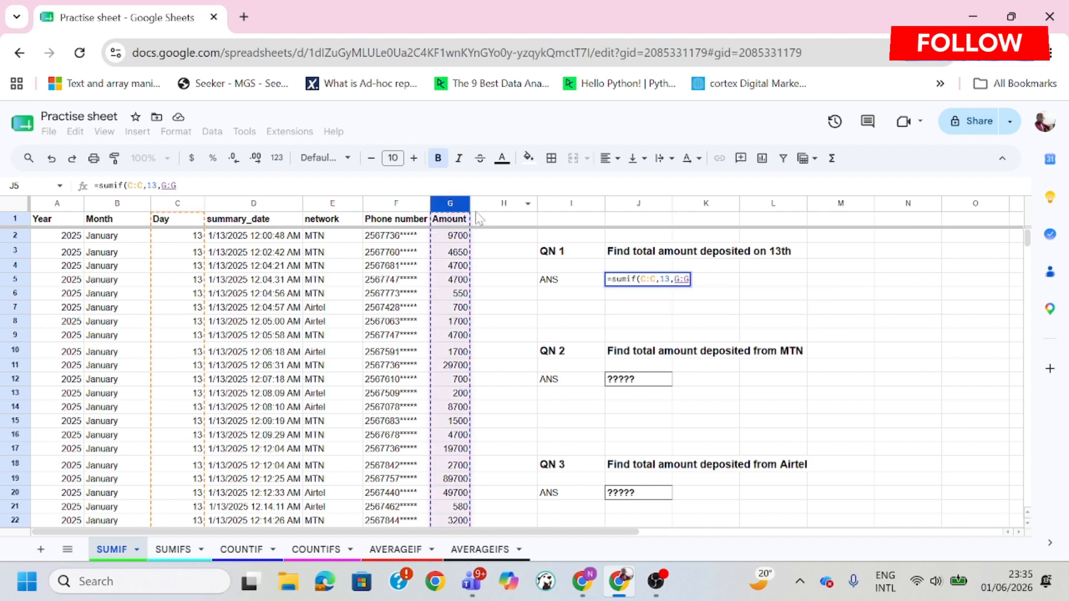
pyautogui.write(')')
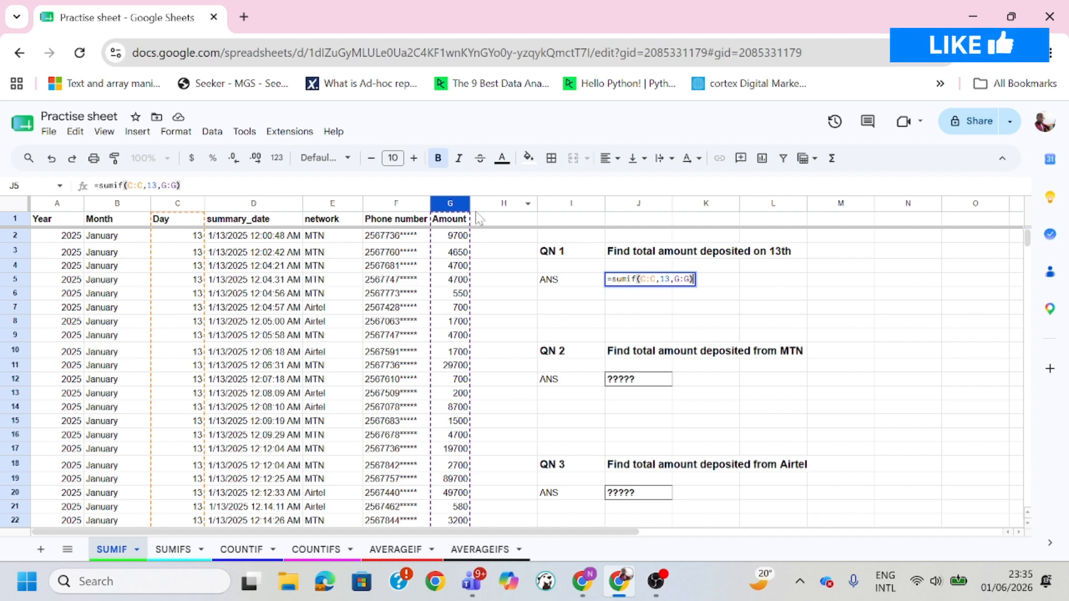
pyautogui.press('Return')
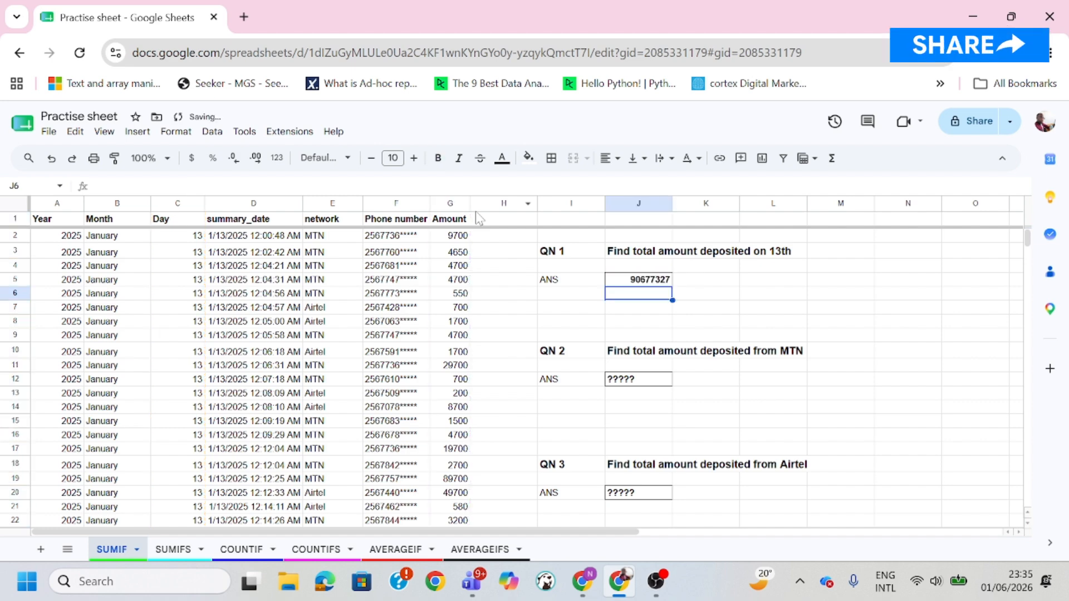
pyautogui.click(782, 308)
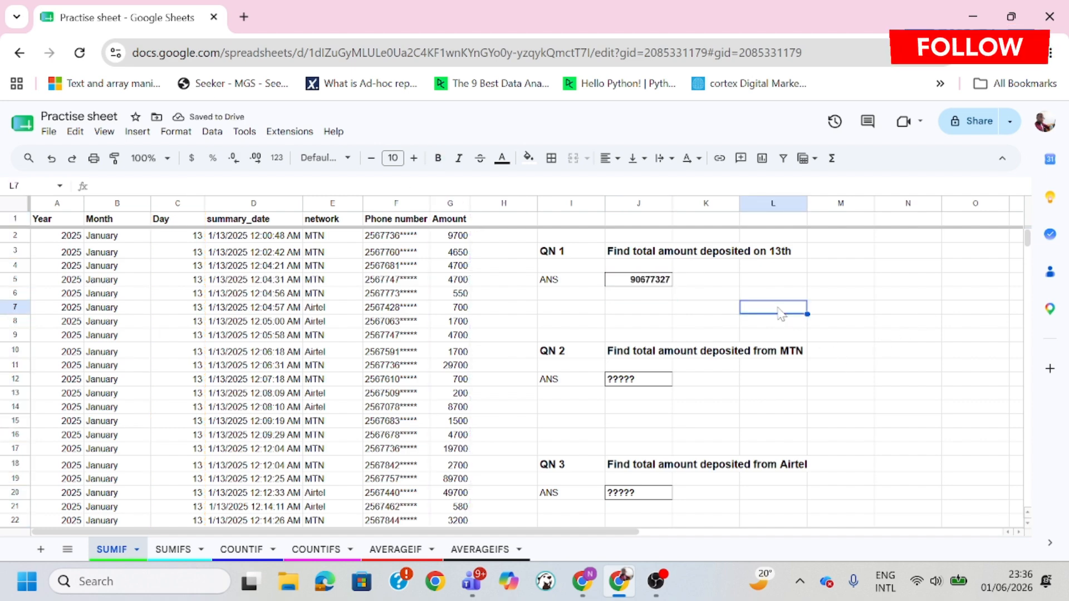
# Step: Format the QN 1 answer in J5 with thousands separators and no decimal places
pyautogui.click(662, 276)
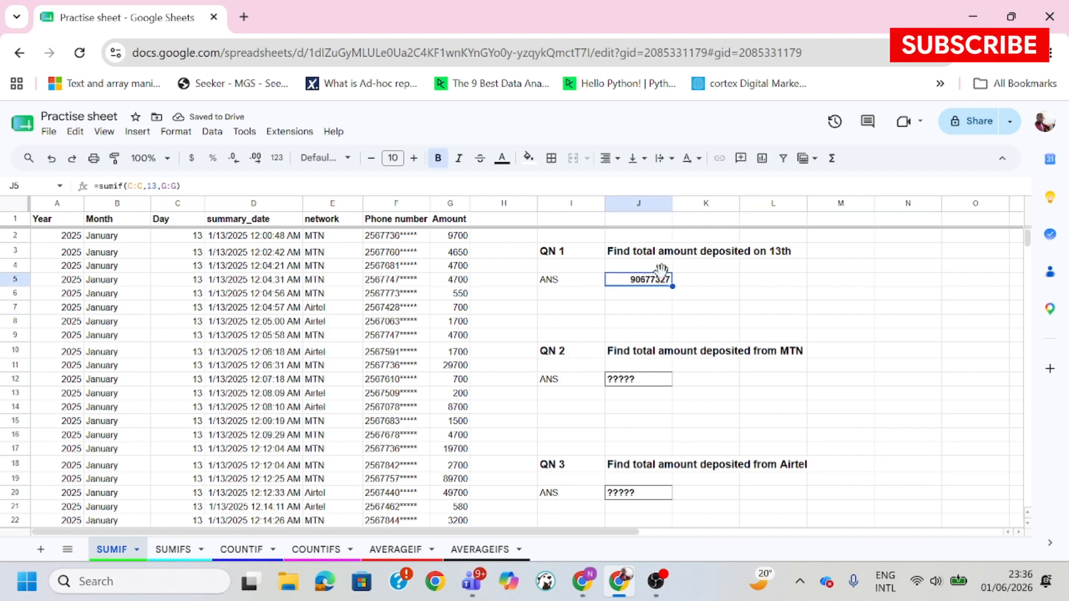
pyautogui.hotkey('ctrl', 'shift', '1')
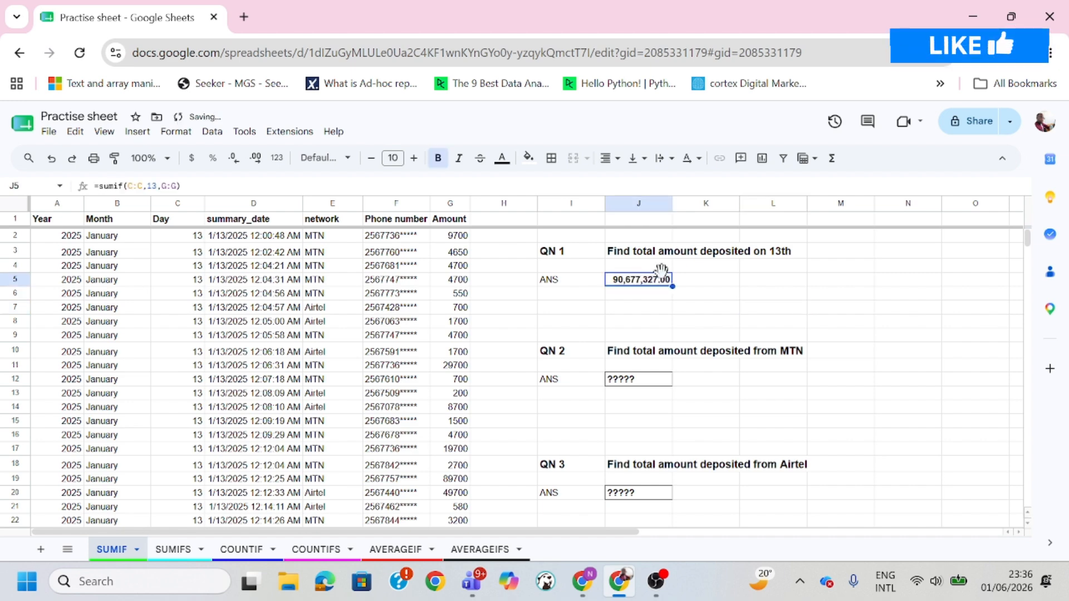
pyautogui.click(235, 160)
pyautogui.click(235, 160)
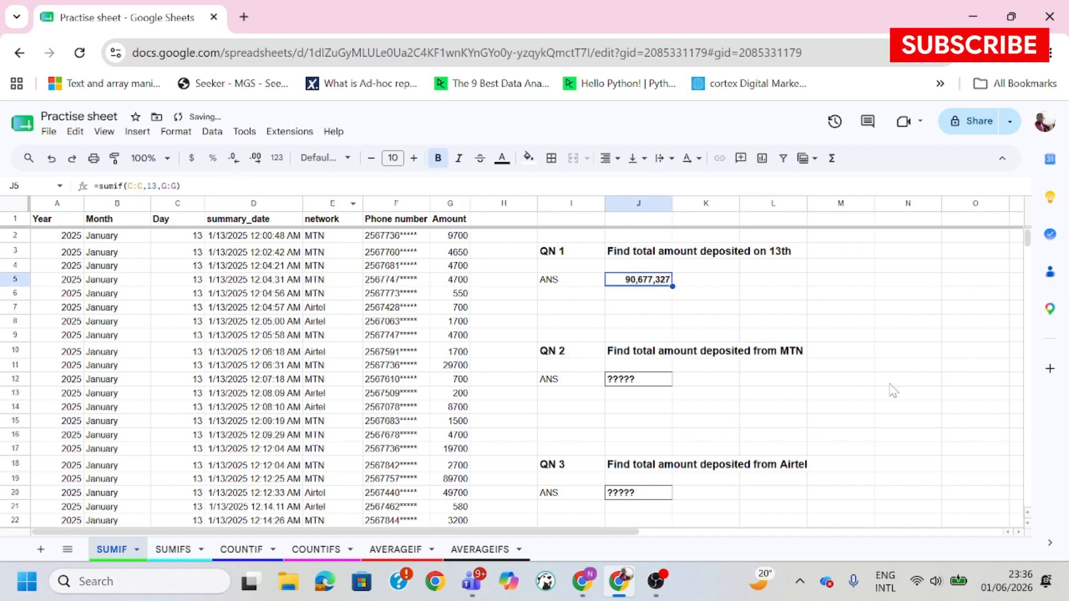
pyautogui.click(690, 283)
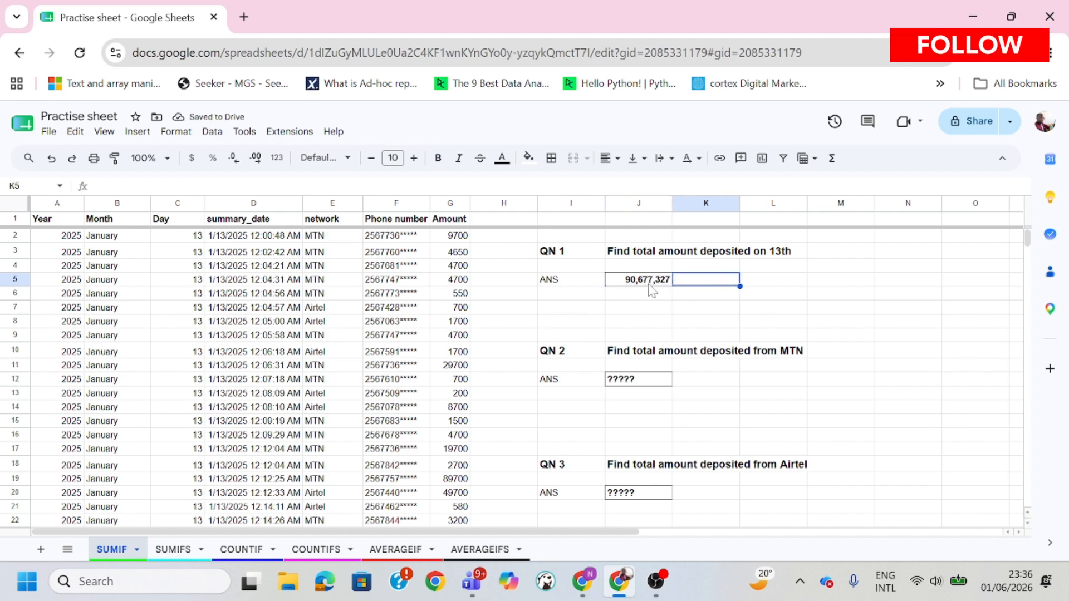
# Step: Review the finished SUMIF formula in J5 and the Day and Amount columns it refers to, without changing it
pyautogui.click(651, 287)
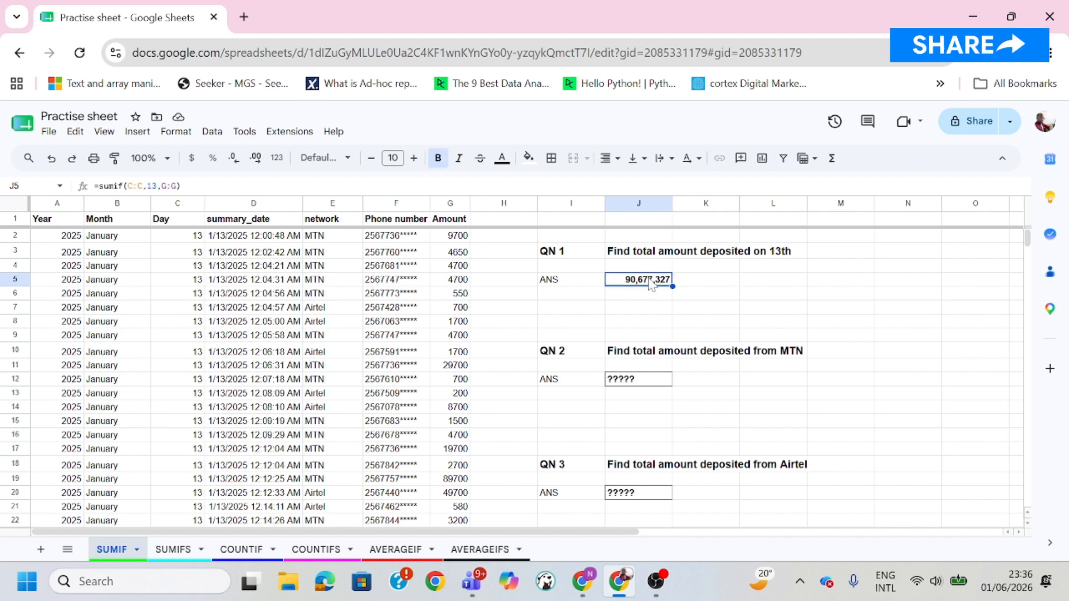
pyautogui.moveTo(181, 185); pyautogui.dragTo(95, 186)
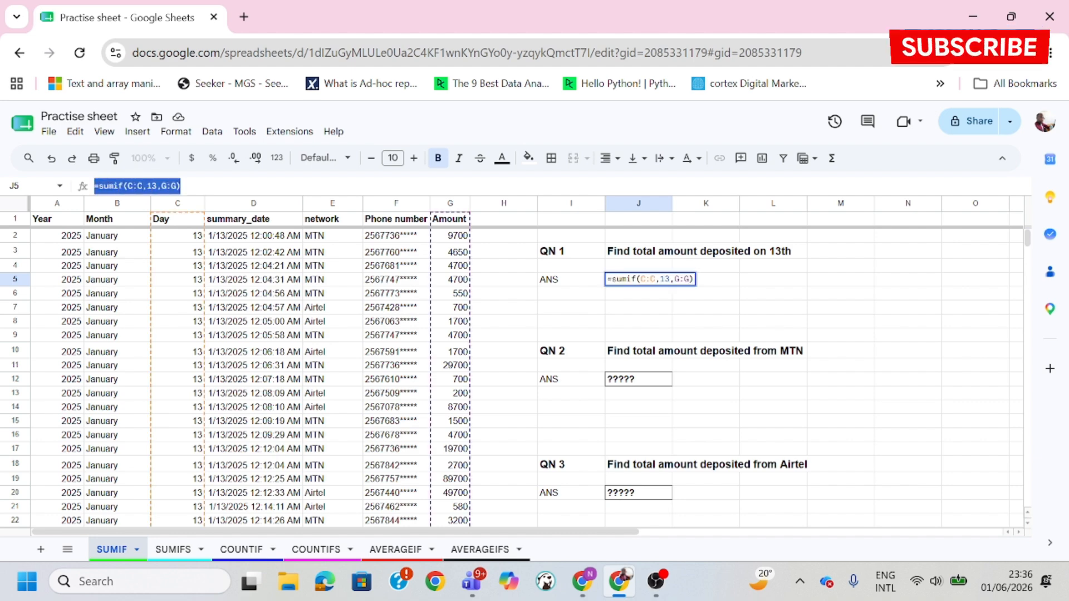
pyautogui.click(157, 186)
pyautogui.click(182, 186)
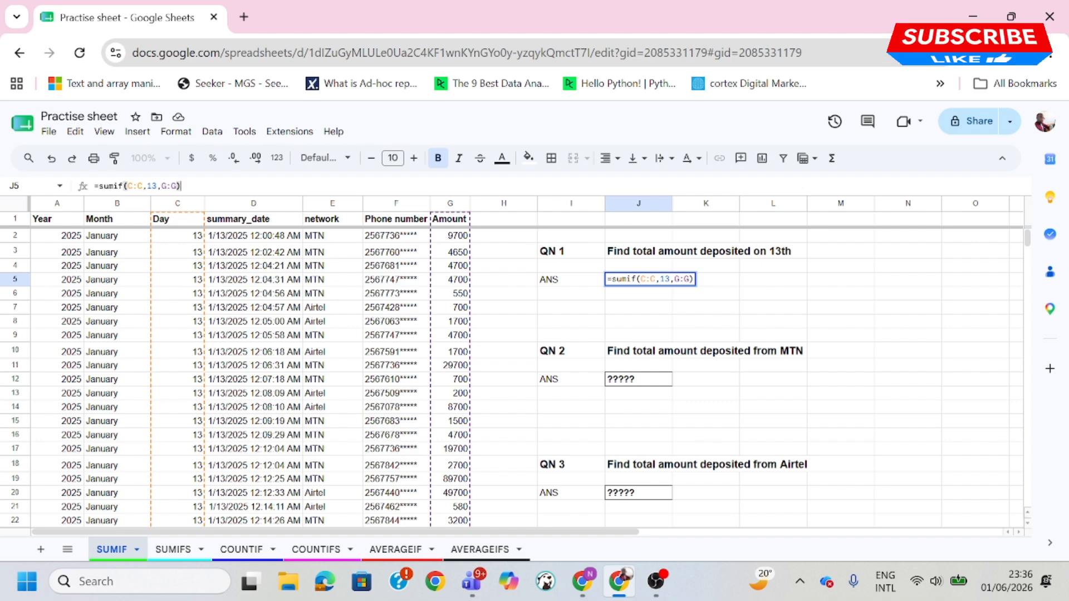
pyautogui.click(707, 299)
pyautogui.click(636, 281)
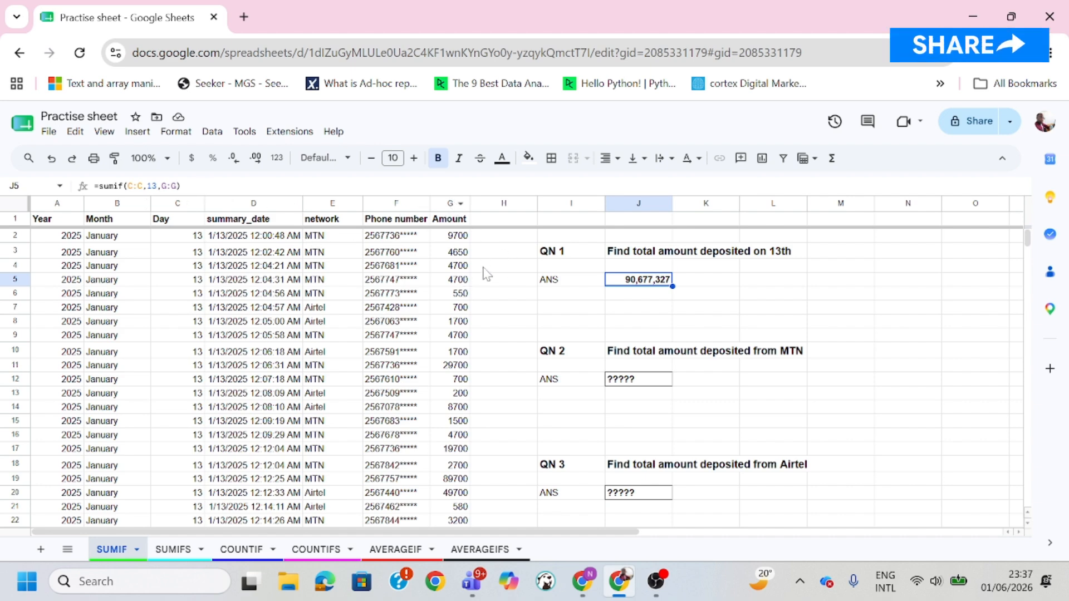
pyautogui.click(717, 288)
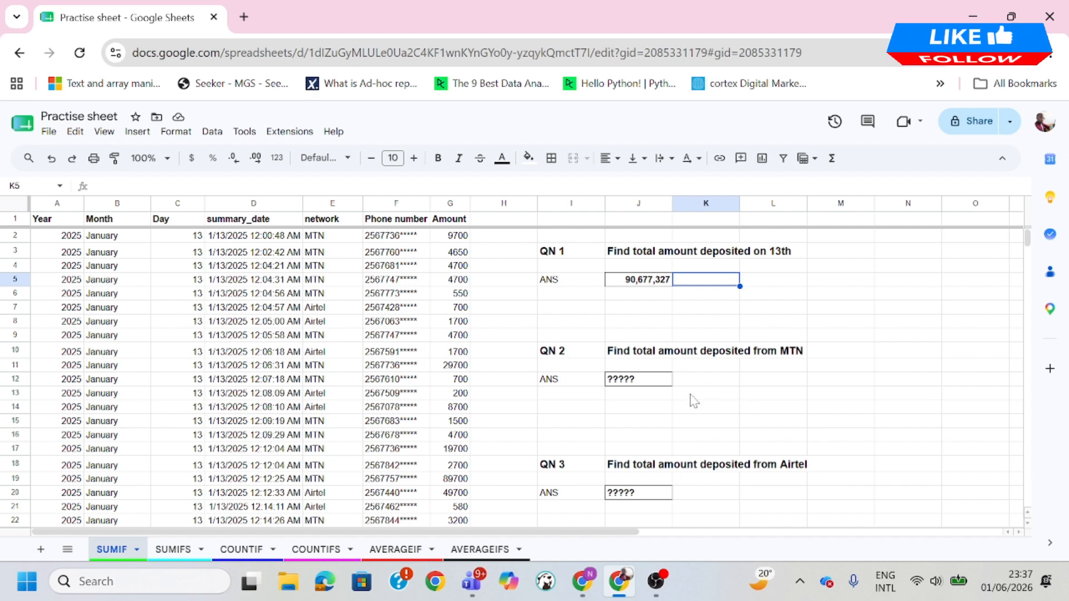
# Step: Replace the placeholder in J12 with =sumif(E:E,"MTN",G:G) to total the amounts deposited from MTN
pyautogui.click(644, 382)
pyautogui.press('Delete')
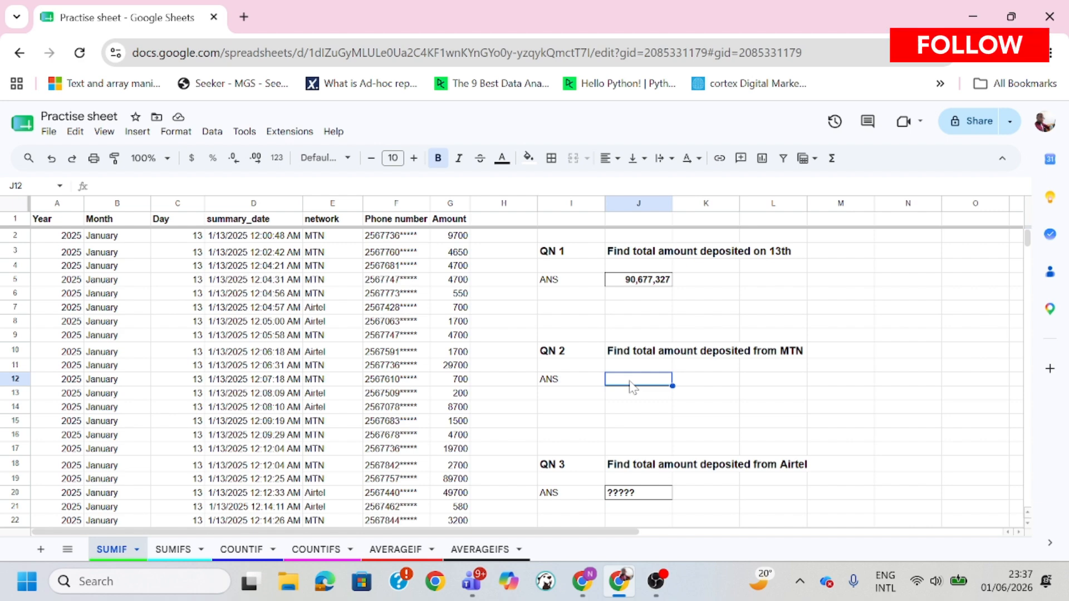
pyautogui.write('=')
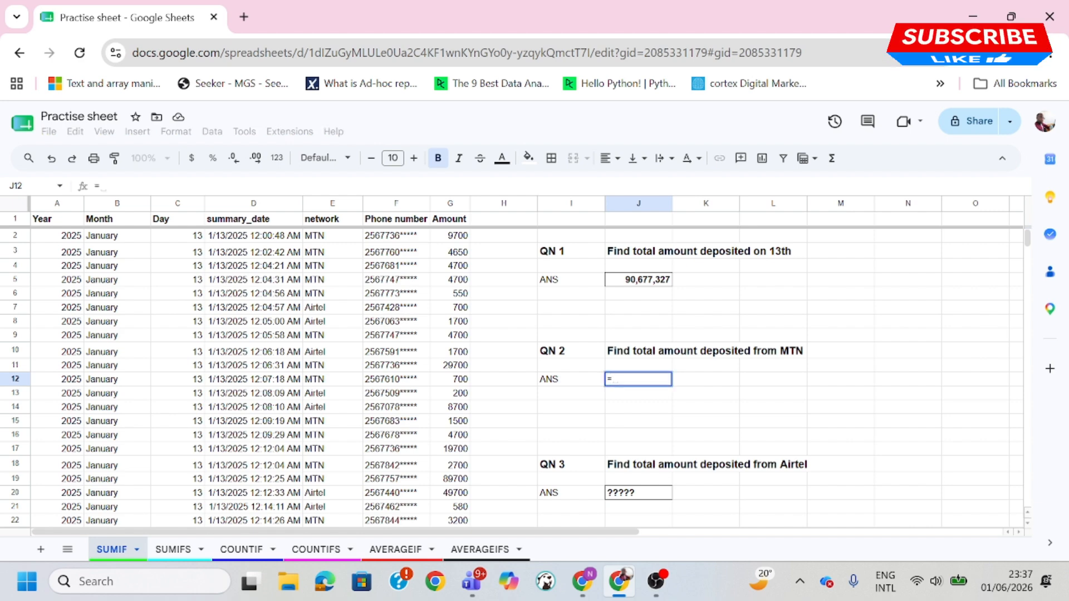
pyautogui.write('sumif')
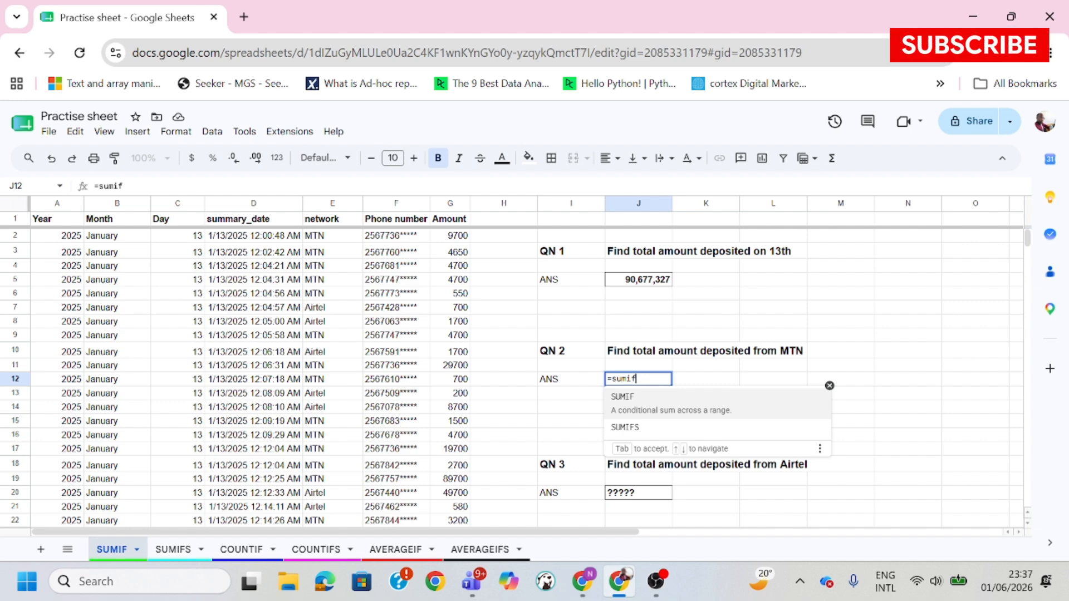
pyautogui.write('(')
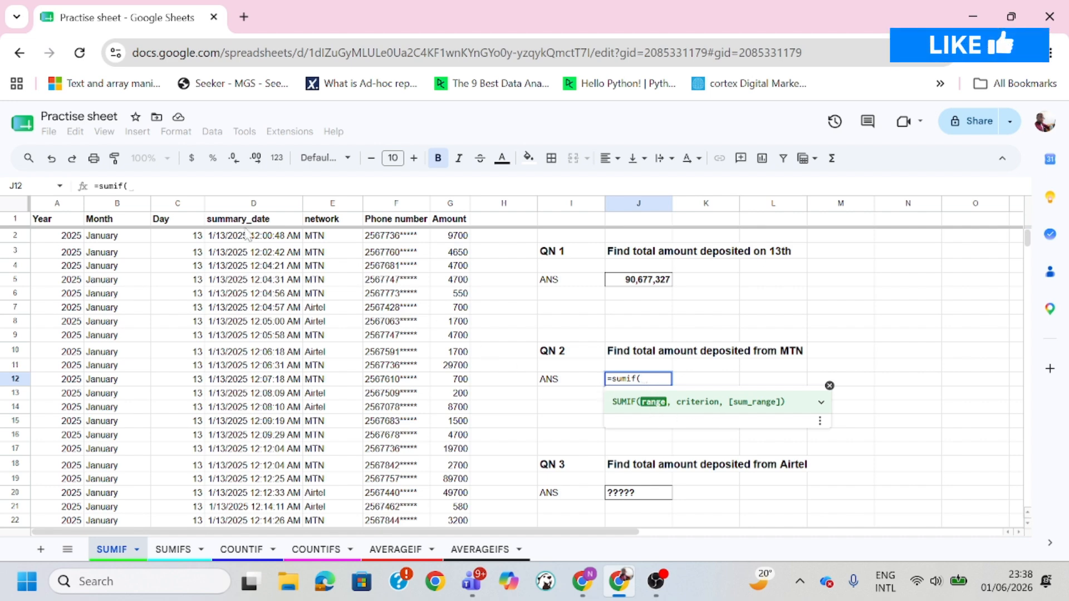
pyautogui.click(329, 205)
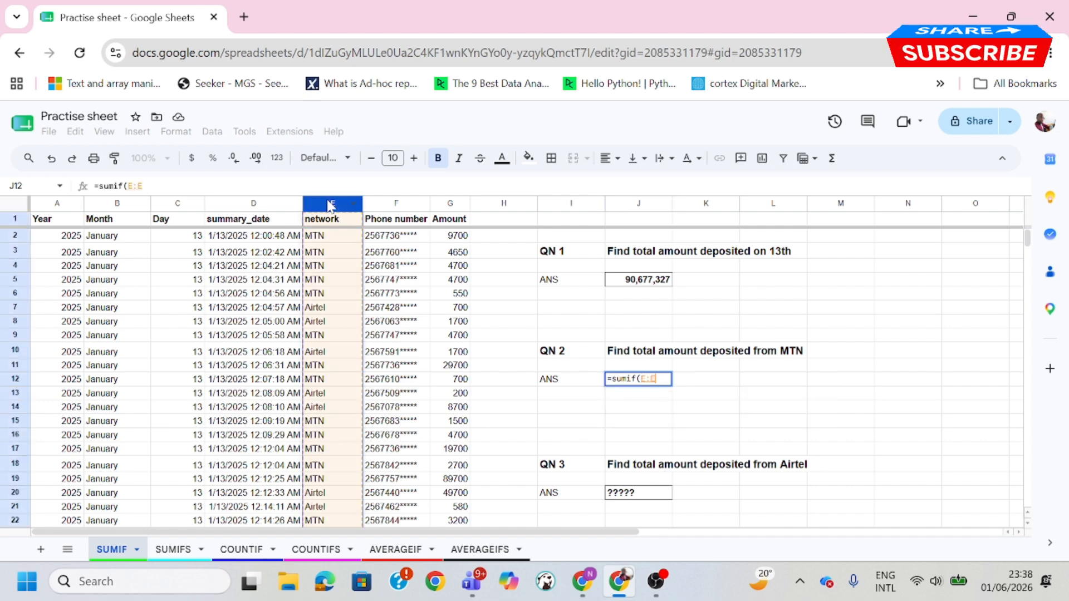
pyautogui.write(',')
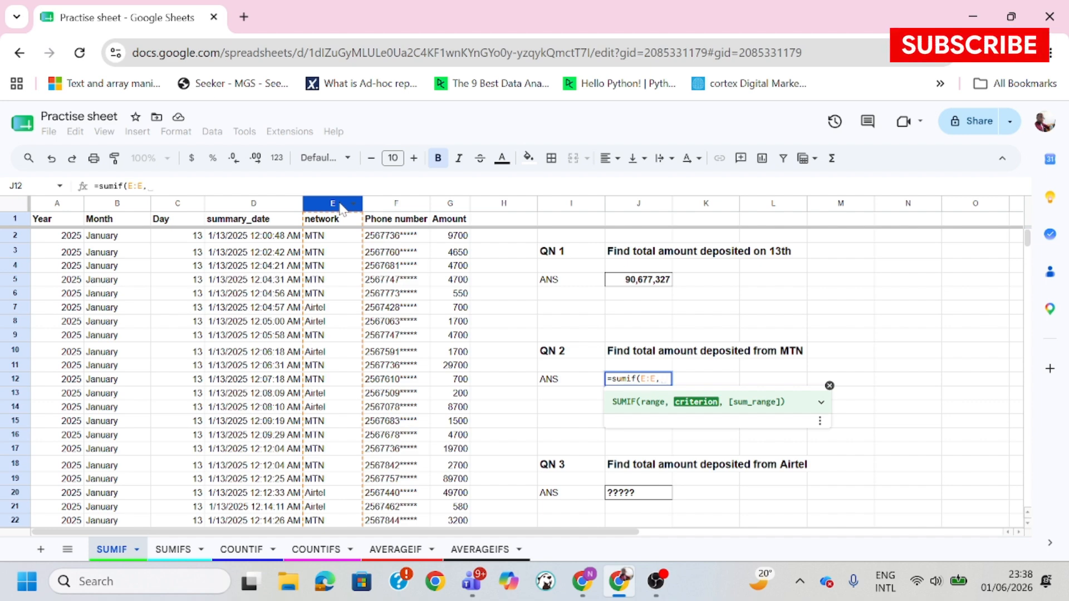
pyautogui.write('""')
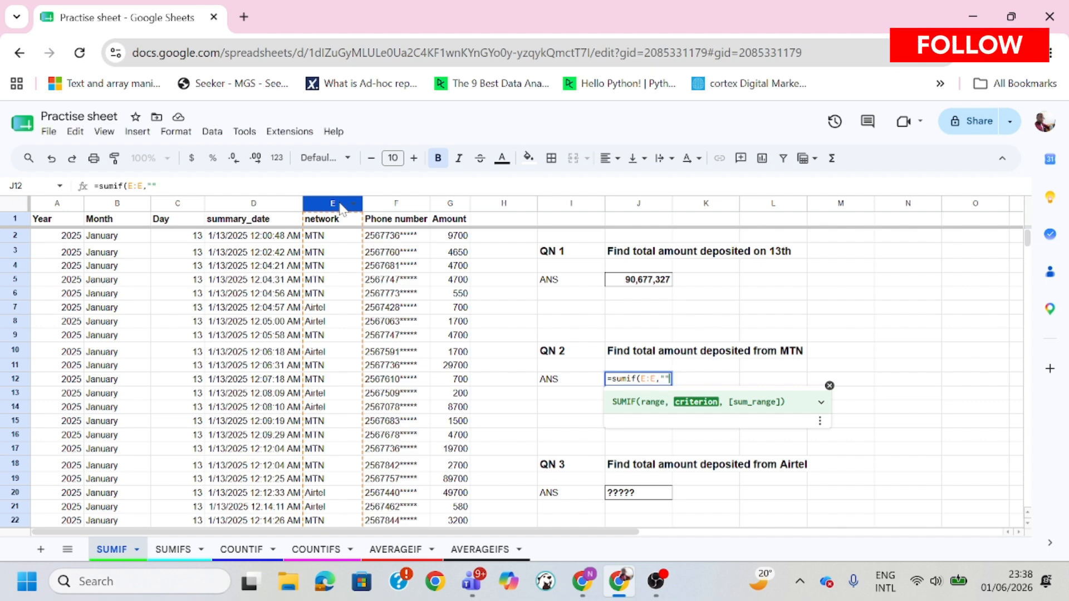
pyautogui.write('MTN')
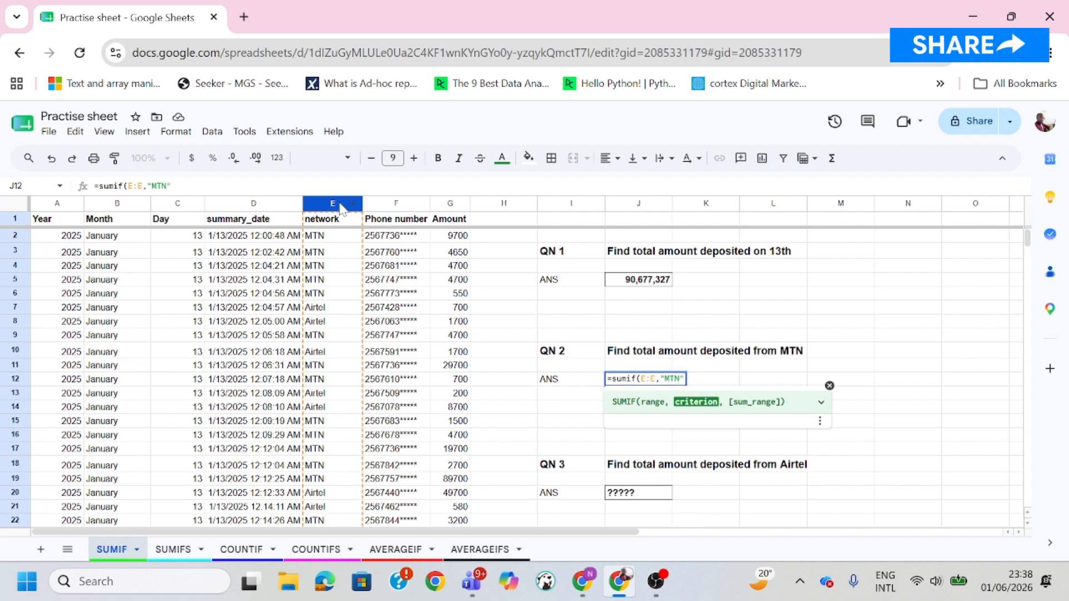
pyautogui.write(',')
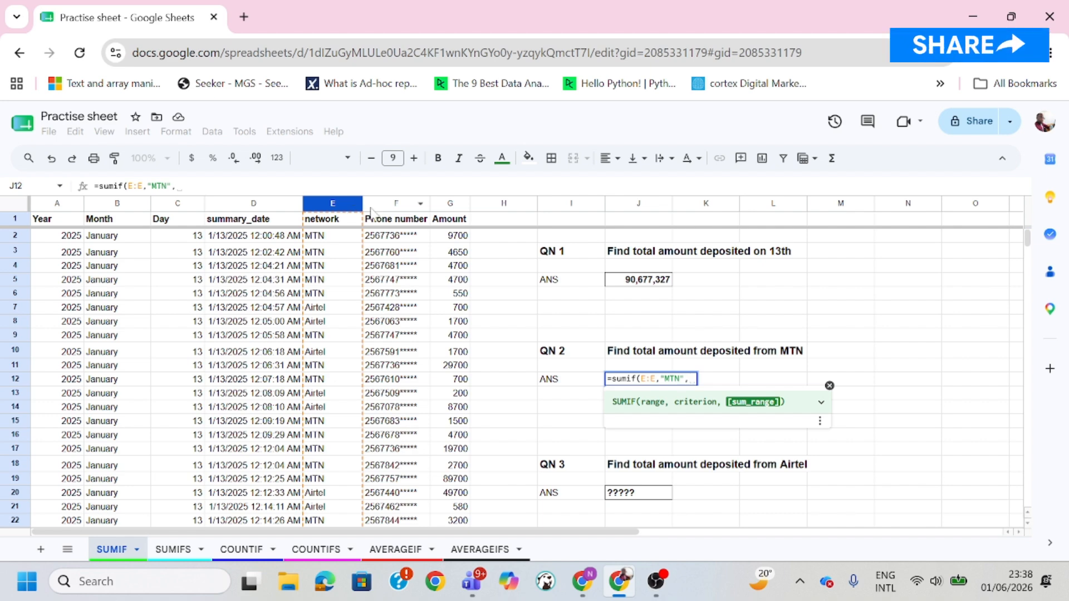
pyautogui.click(452, 205)
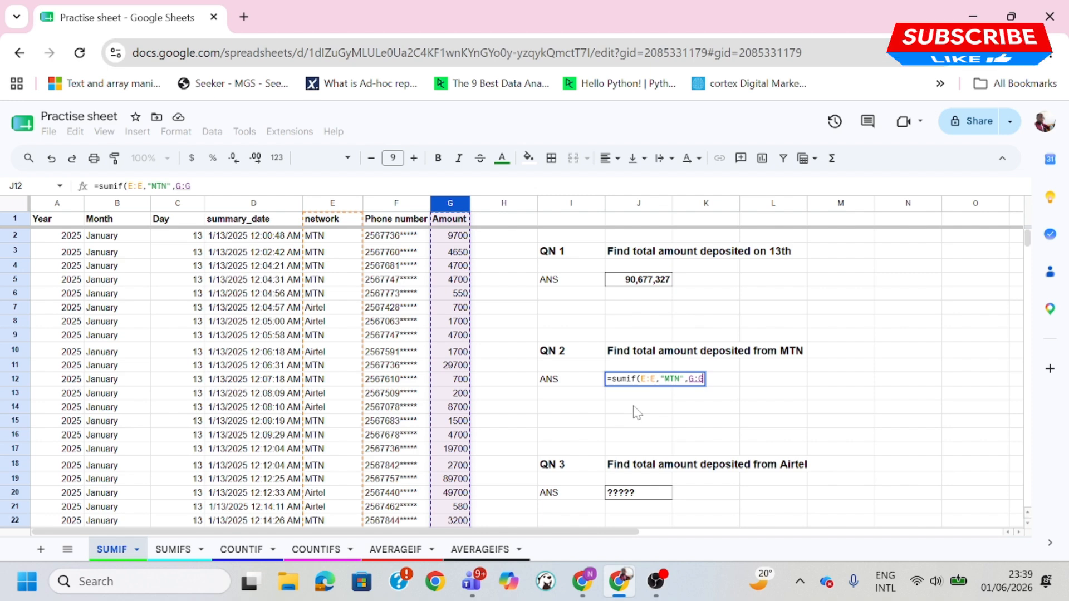
pyautogui.write(')')
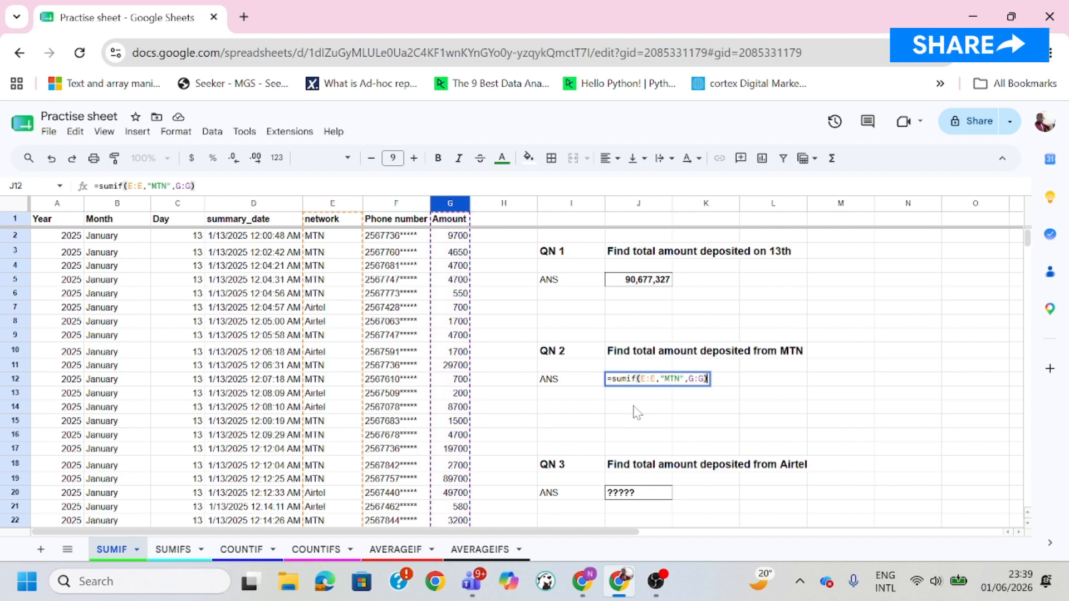
pyautogui.press('Return')
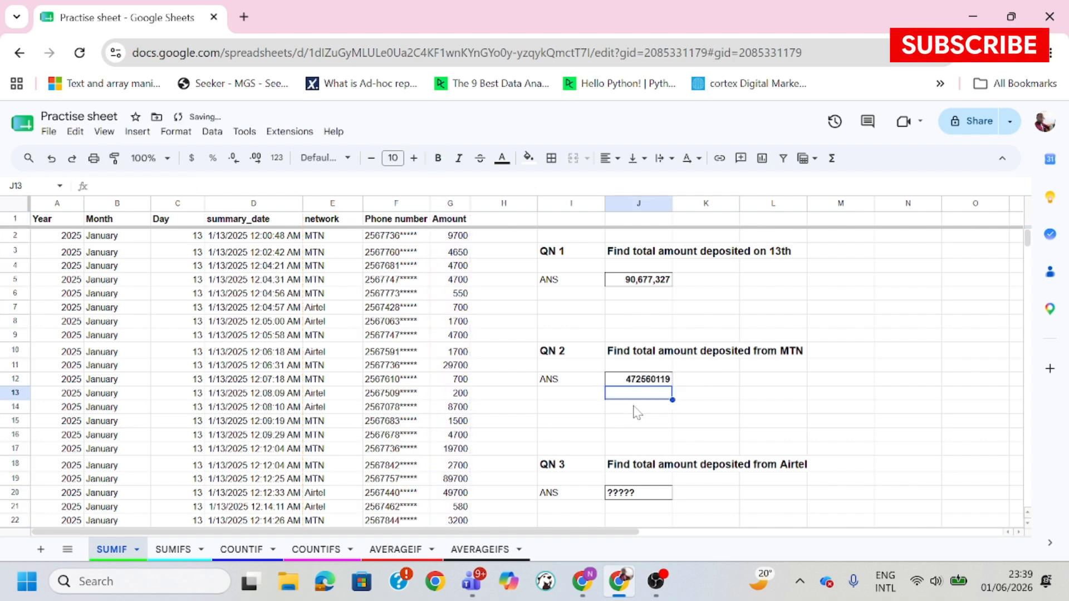
# Step: Format the QN 2 answer in J12 with thousands separators and no decimal places
pyautogui.click(656, 383)
pyautogui.hotkey('ctrl', 'shift', '1')
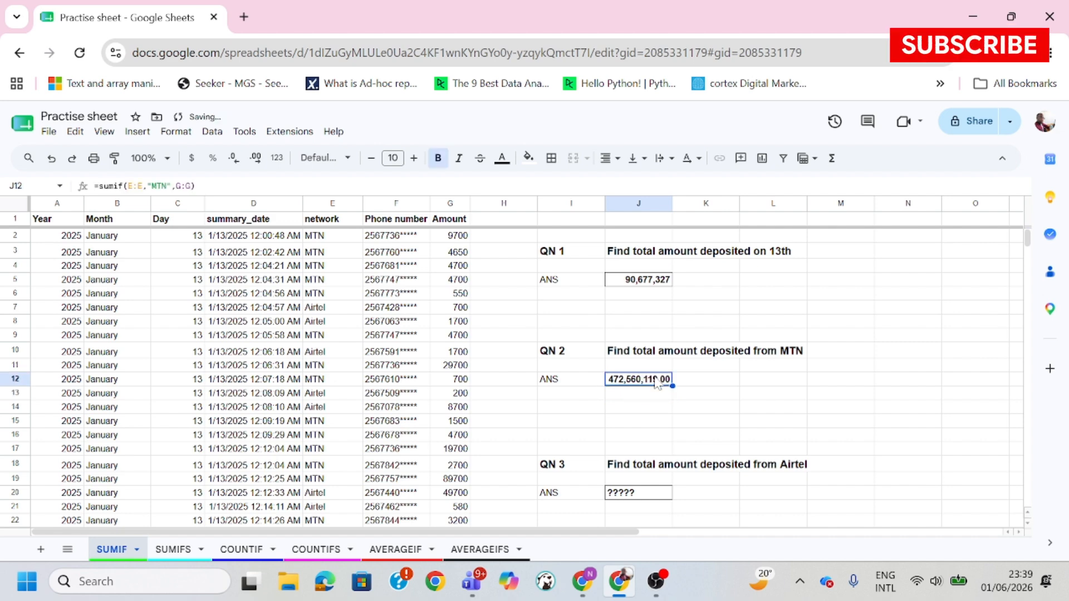
pyautogui.doubleClick(235, 161)
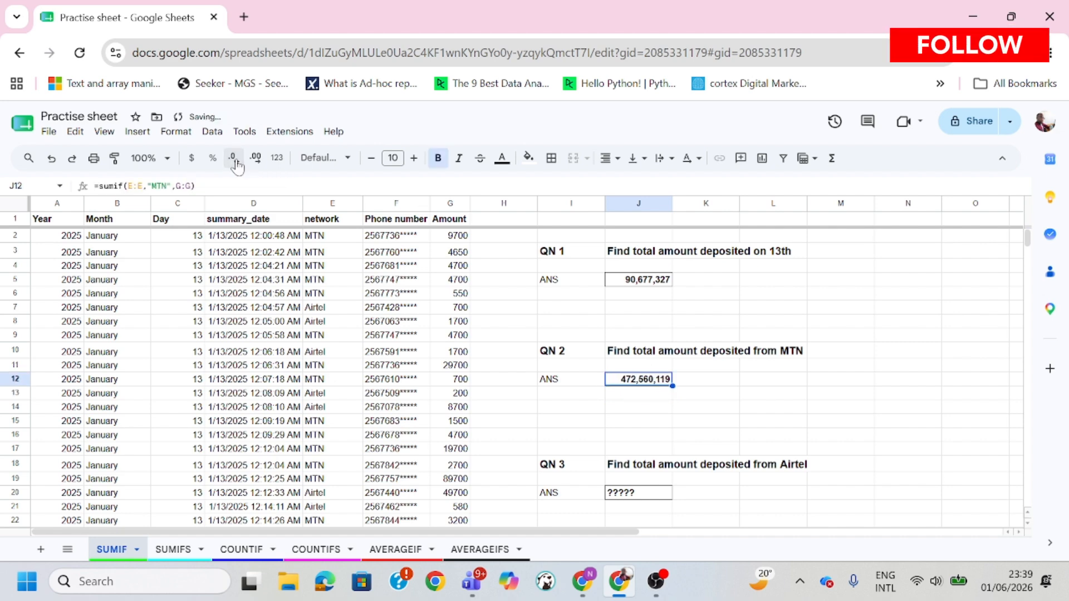
pyautogui.click(664, 411)
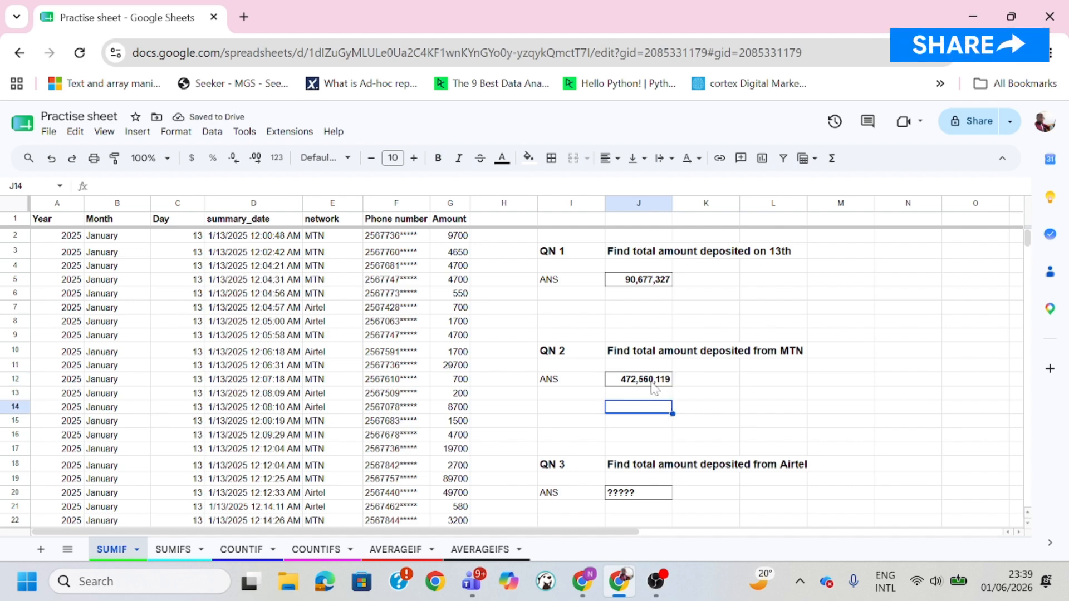
# Step: Review the finished SUMIF formula in J12, its "MTN" criterion and the Amount column it sums, without changing it
pyautogui.click(658, 385)
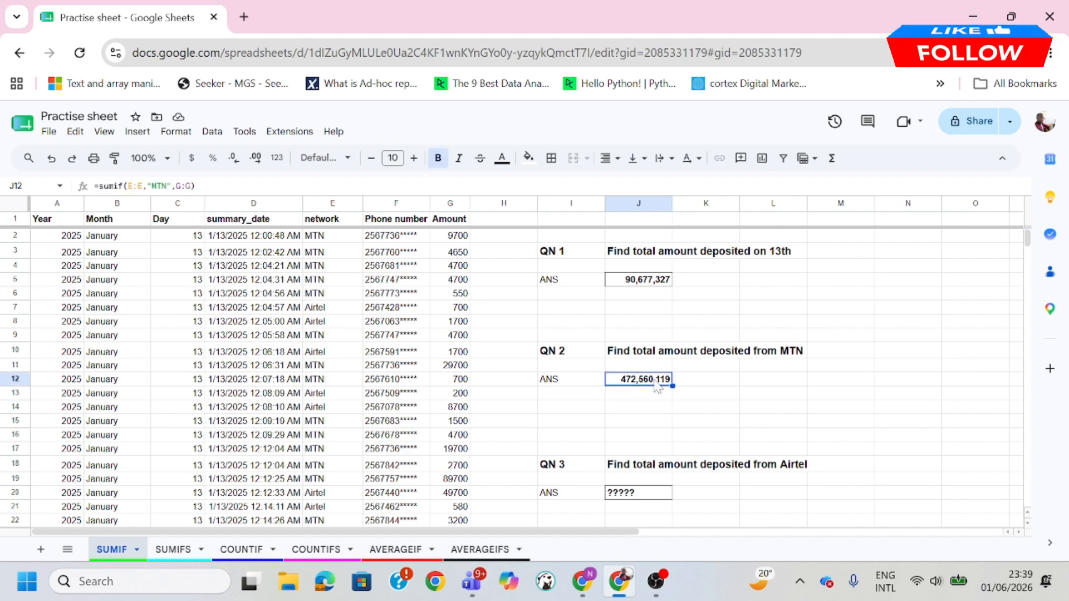
pyautogui.click(653, 413)
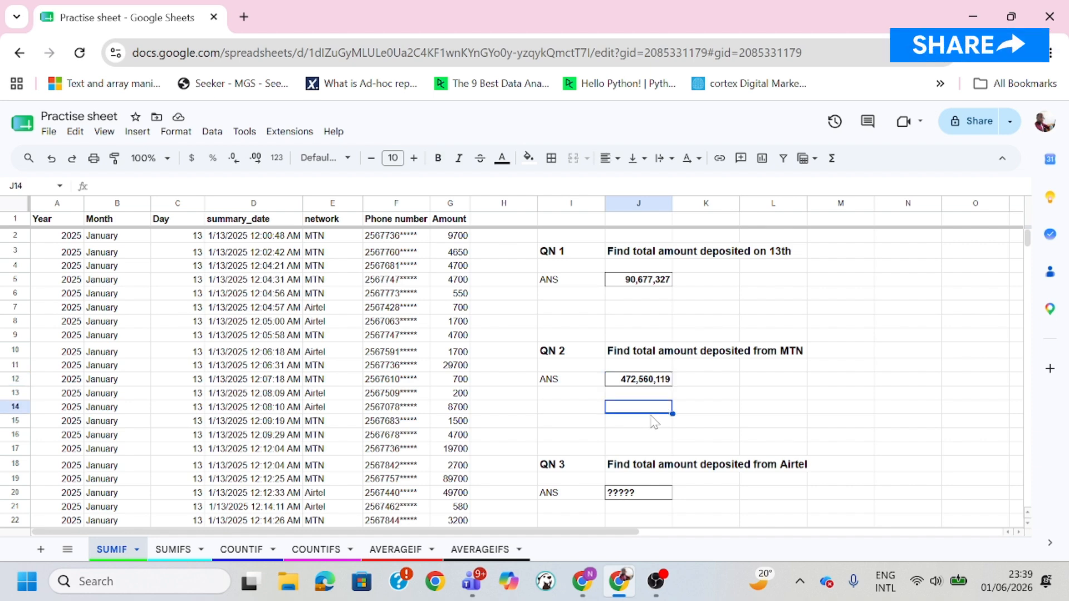
pyautogui.click(662, 385)
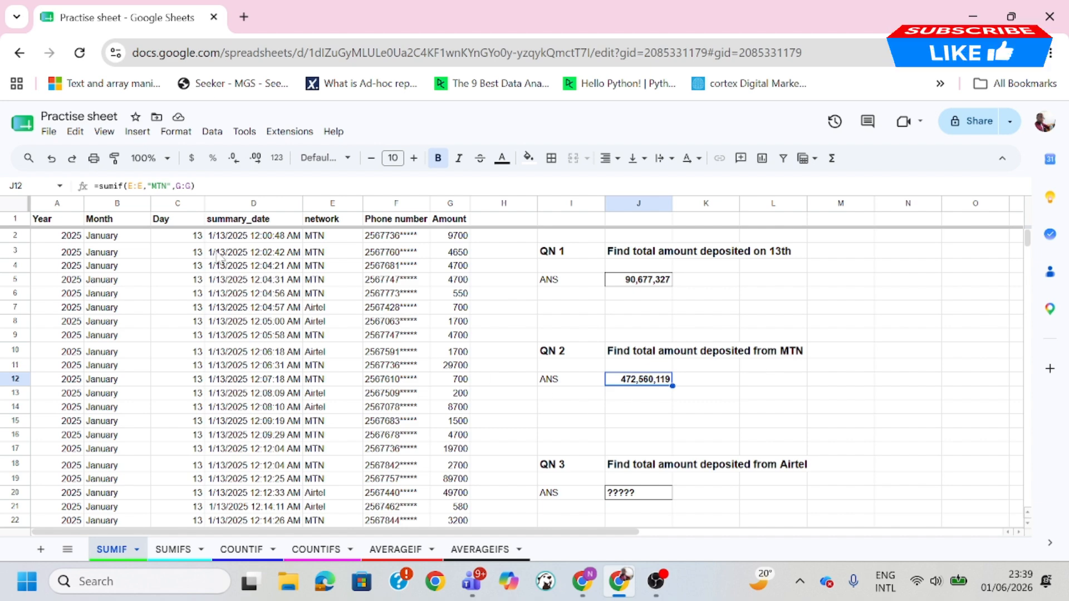
pyautogui.moveTo(171, 186); pyautogui.dragTo(148, 186)
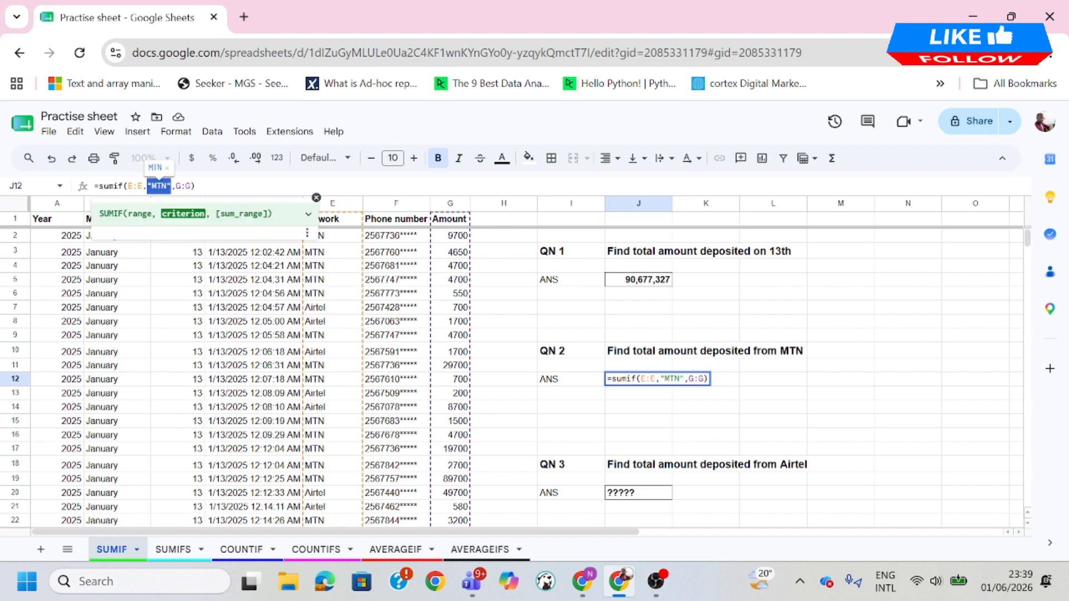
pyautogui.press('Escape')
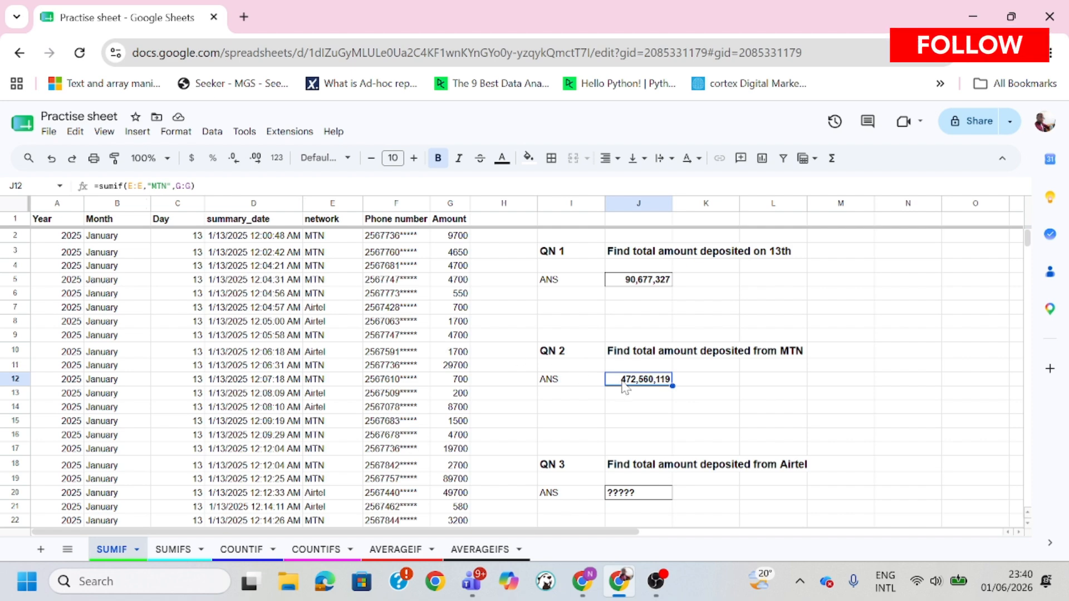
pyautogui.click(450, 204)
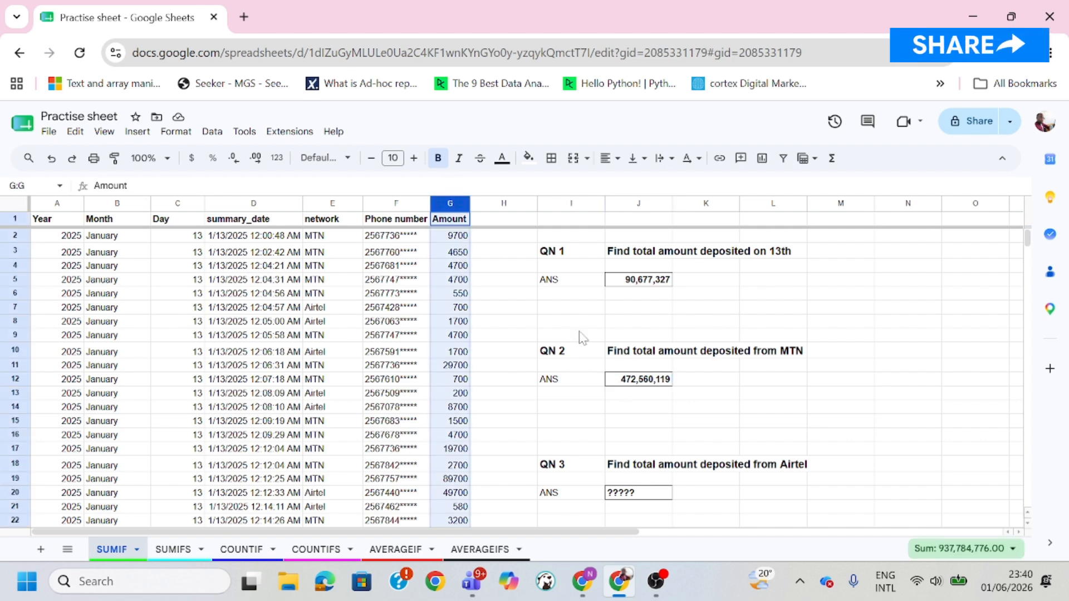
pyautogui.click(662, 384)
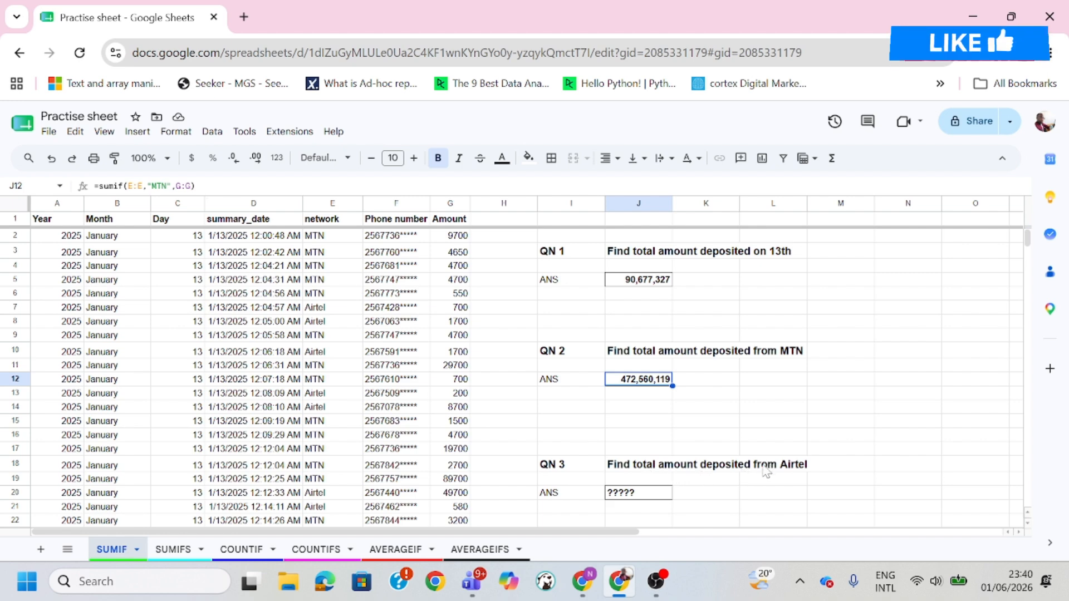
# Step: Replace the placeholder in J20 with the start of a SUMIF formula and read through the function's expanded argument help
pyautogui.click(640, 499)
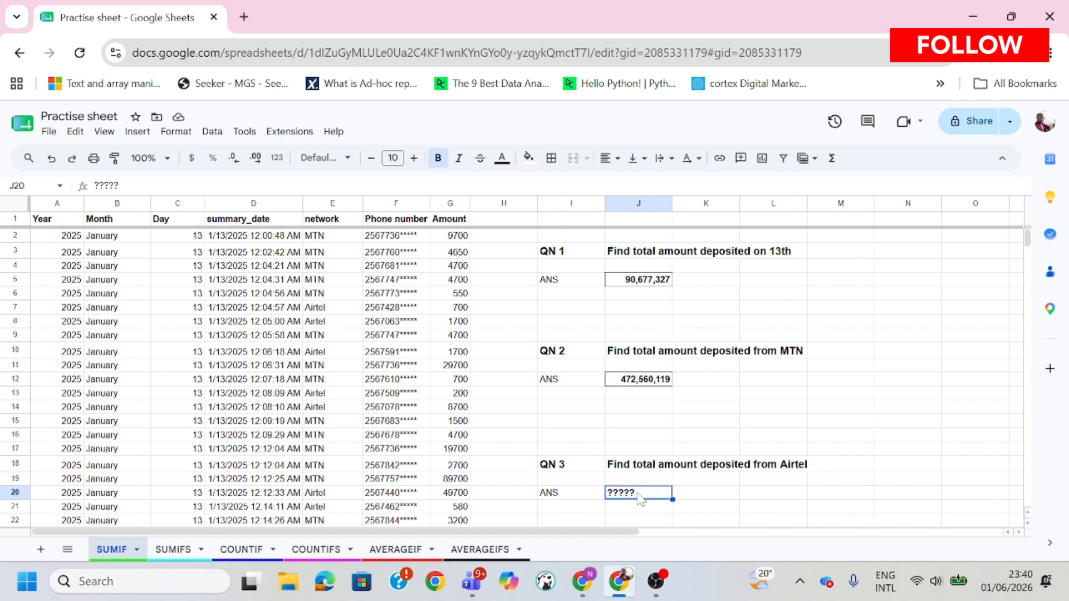
pyautogui.press('Delete')
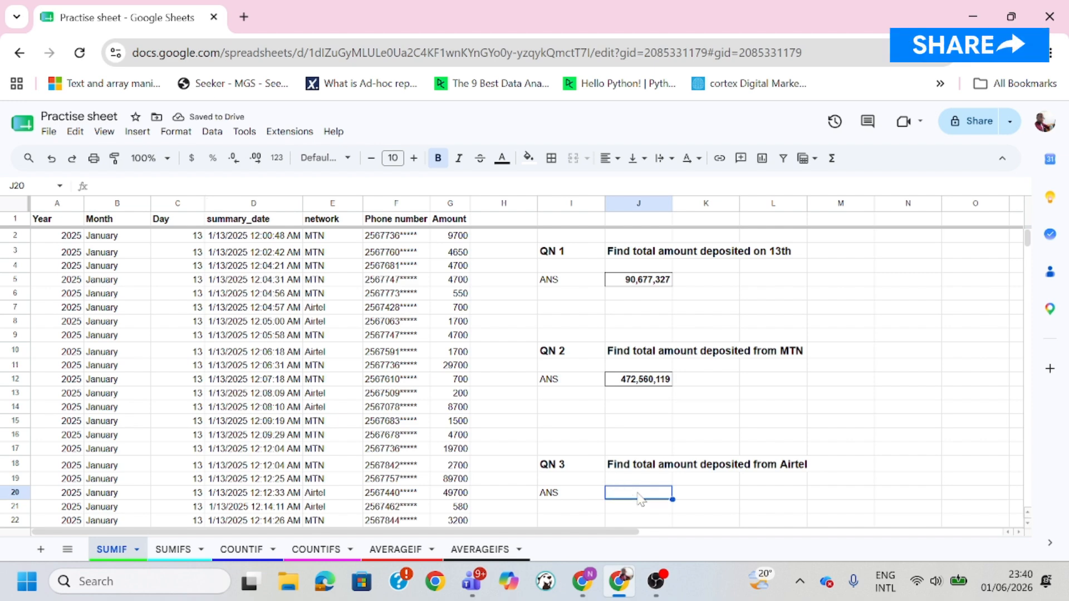
pyautogui.write('=')
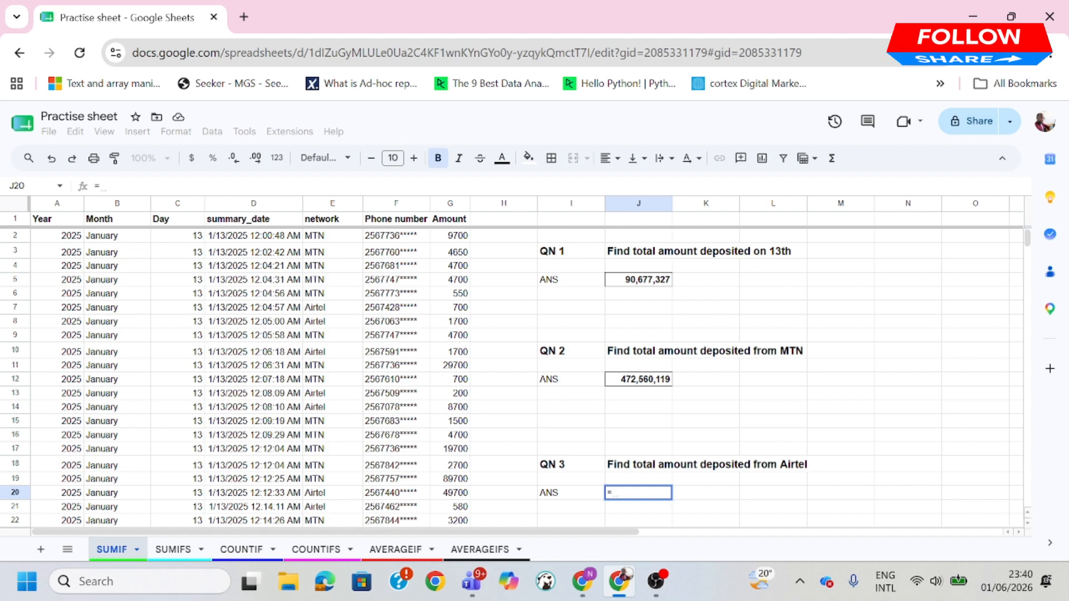
pyautogui.write('sumif')
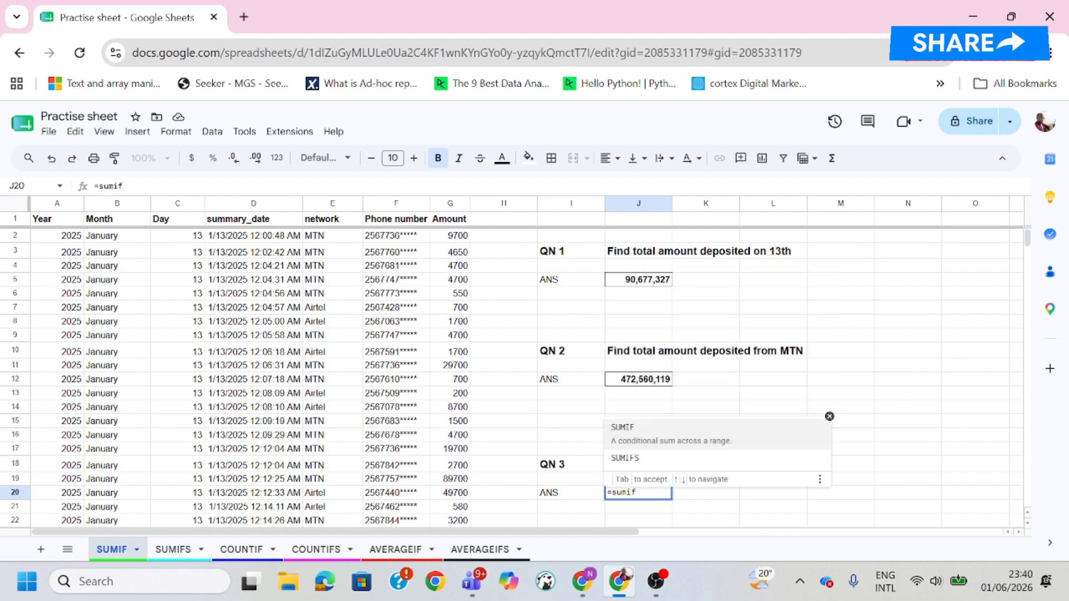
pyautogui.click(628, 433)
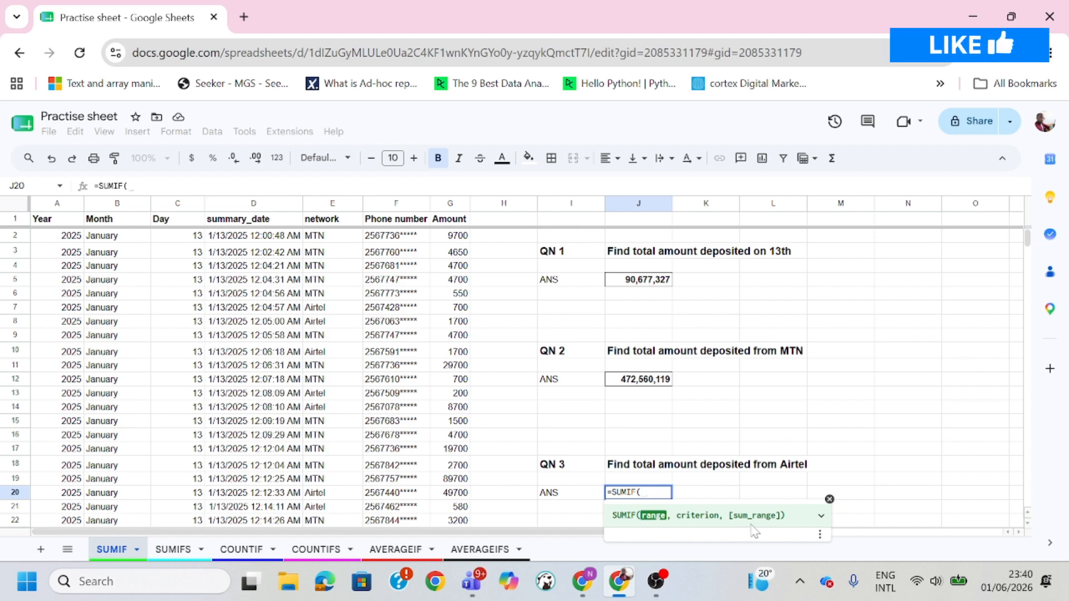
pyautogui.click(821, 518)
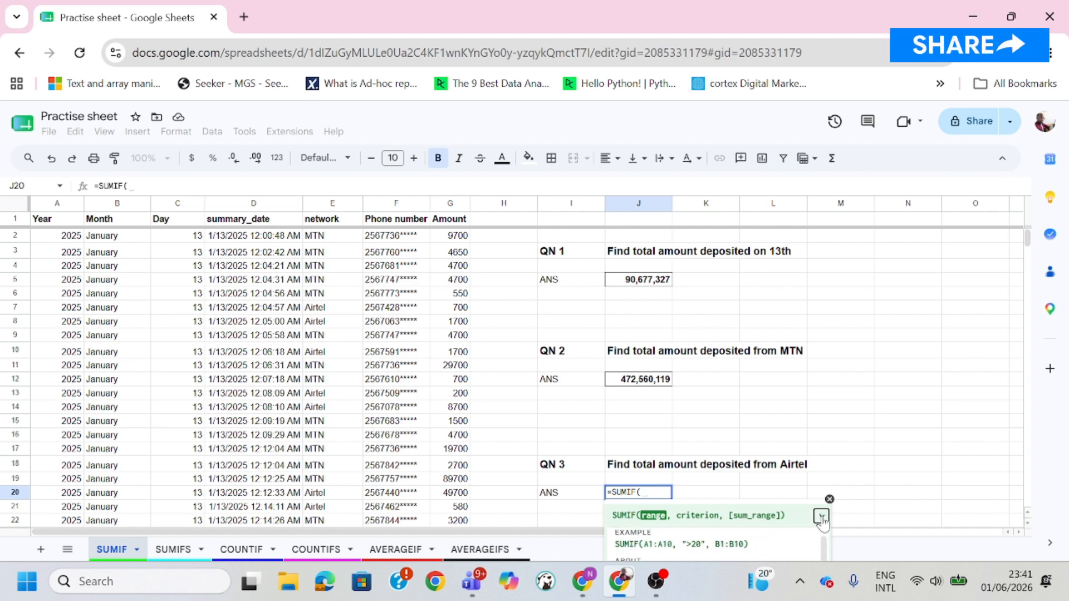
pyautogui.scroll(-4, 846, 451)
pyautogui.scroll(4, 846, 449)
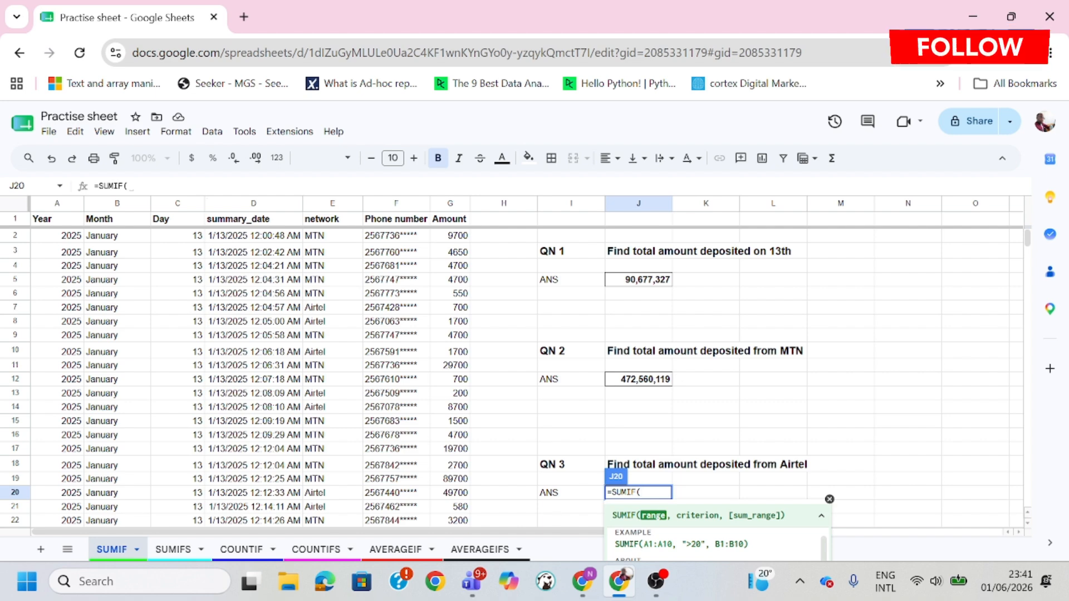
# Step: Set the network column E:E as the range and "Airtel" as the criterion of the SUMIF formula in J20
pyautogui.click(329, 206)
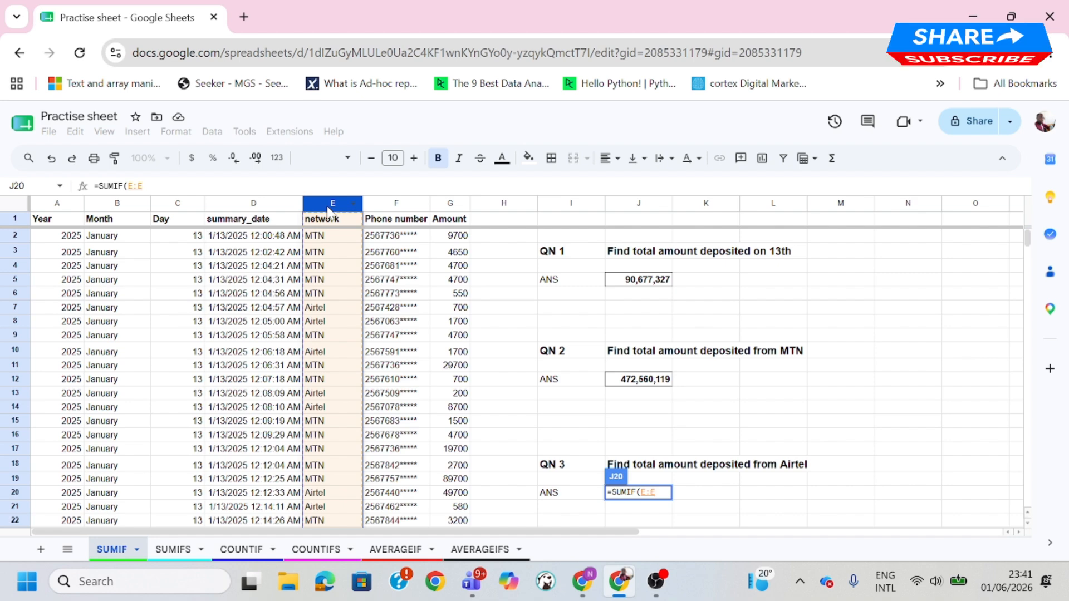
pyautogui.write(',')
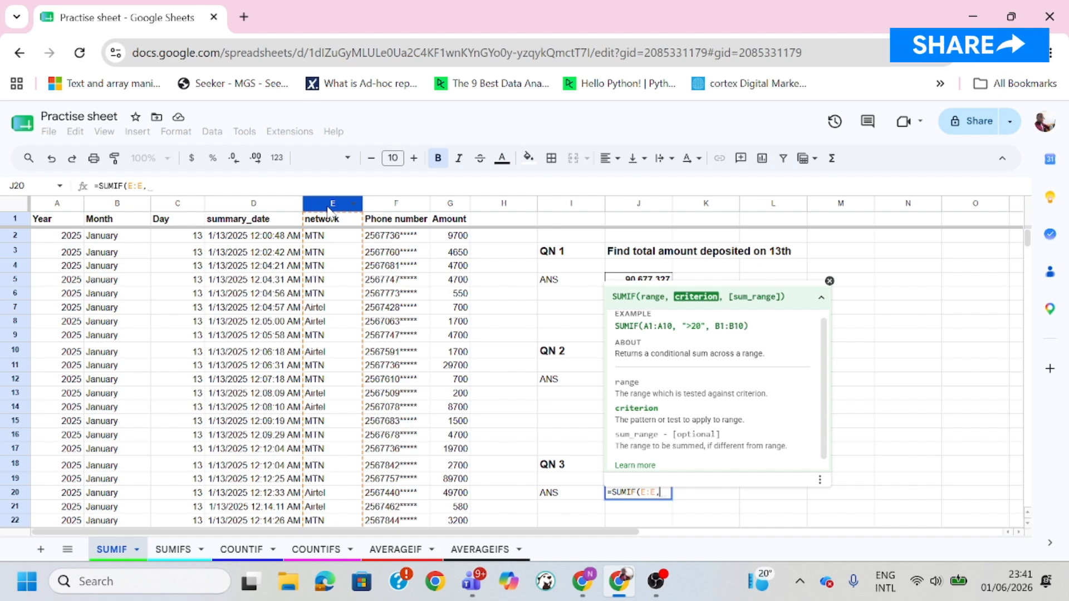
pyautogui.click(830, 282)
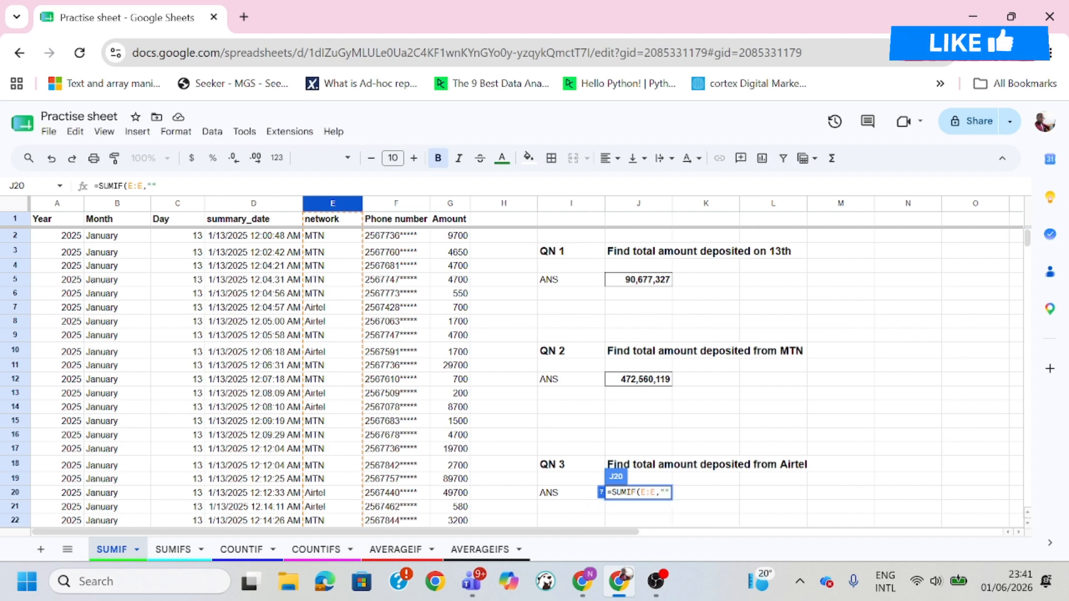
pyautogui.write('"Airtel')
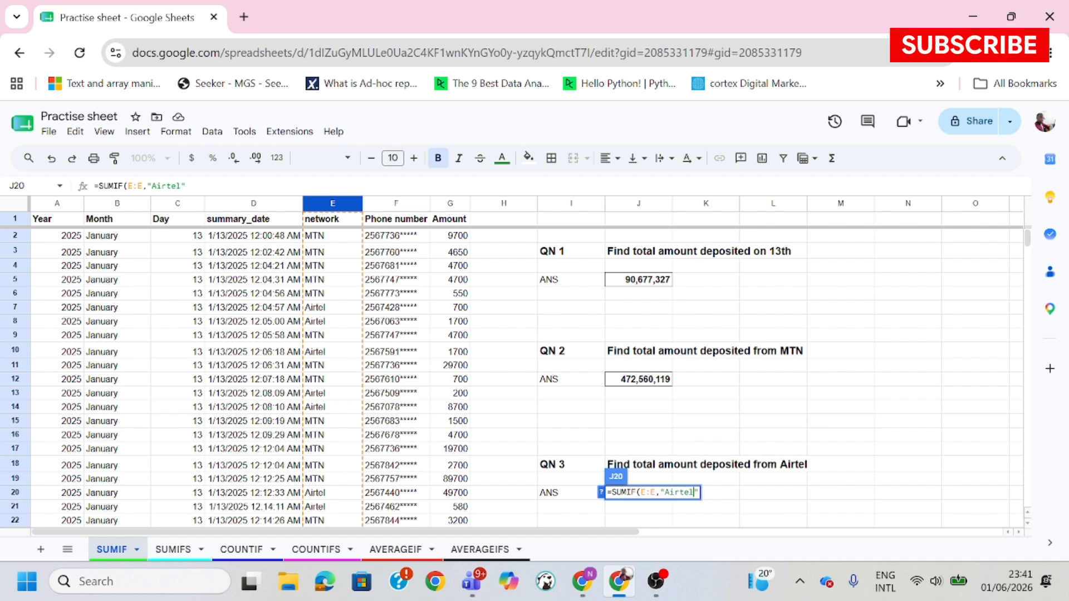
pyautogui.write('"')
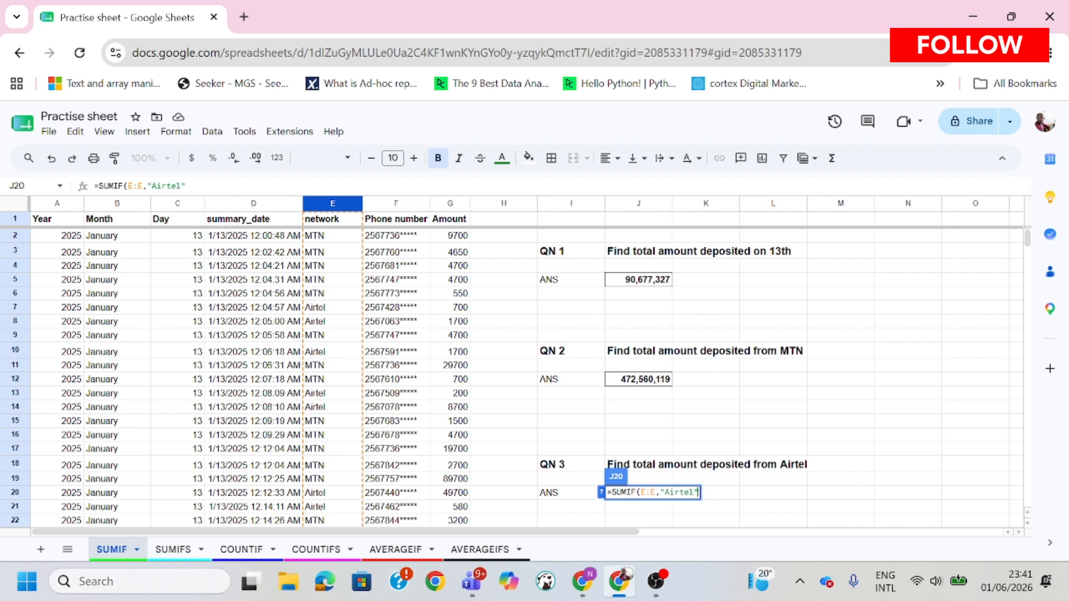
pyautogui.write(',')
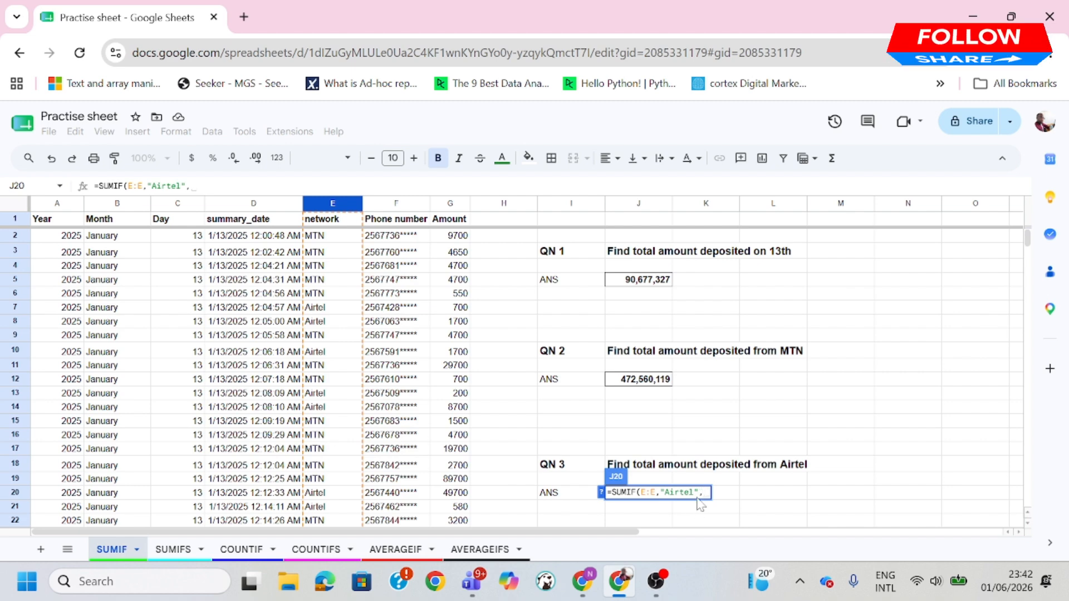
# Step: Examine the SUMIF help for the descriptions of range, criterion and sum_range, and close it again
pyautogui.click(602, 493)
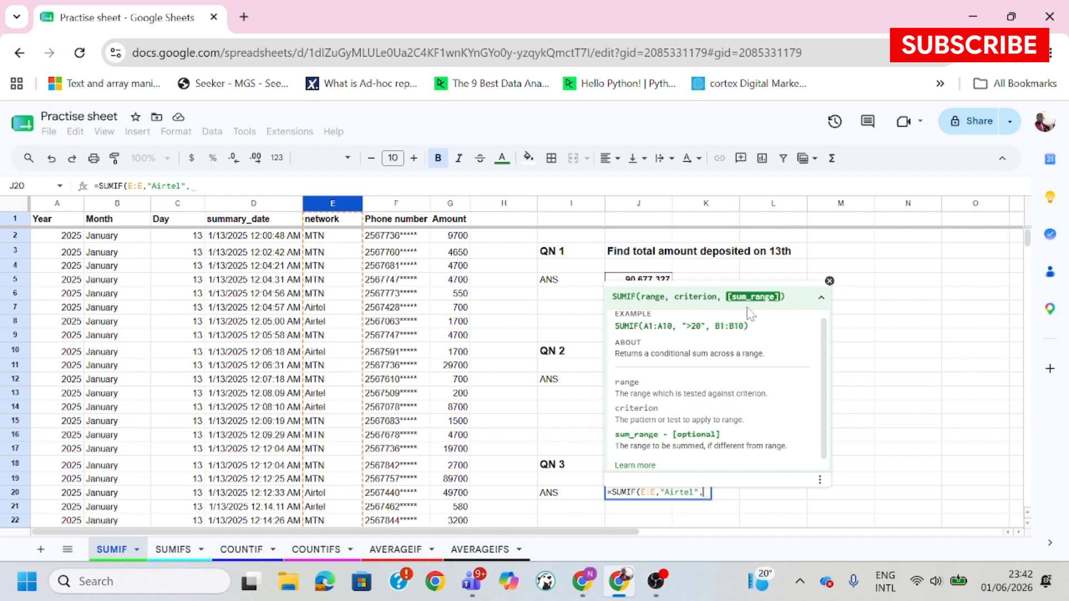
pyautogui.click(830, 281)
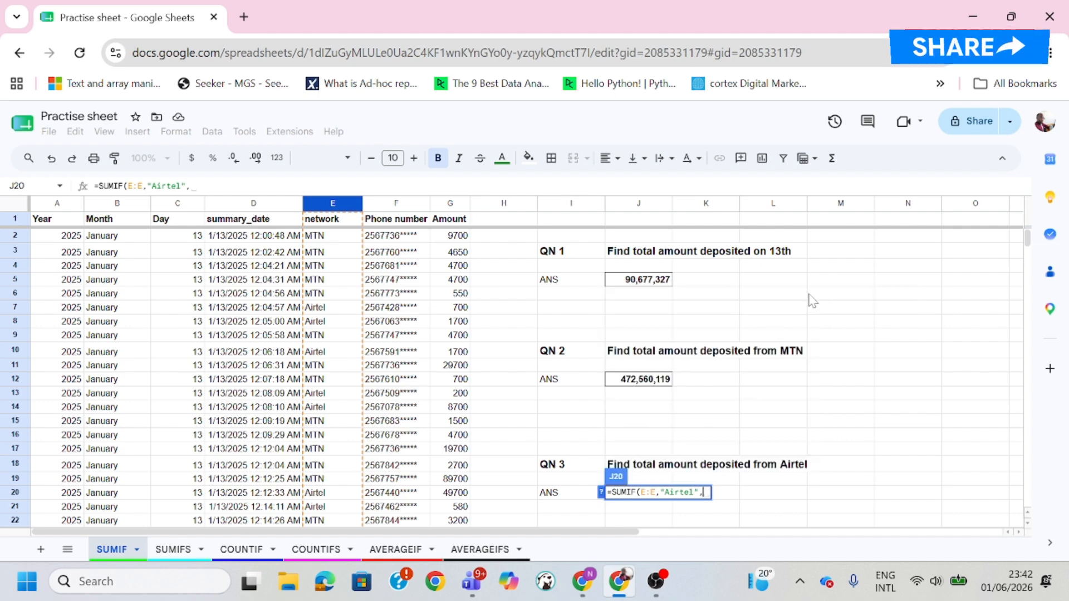
pyautogui.click(601, 493)
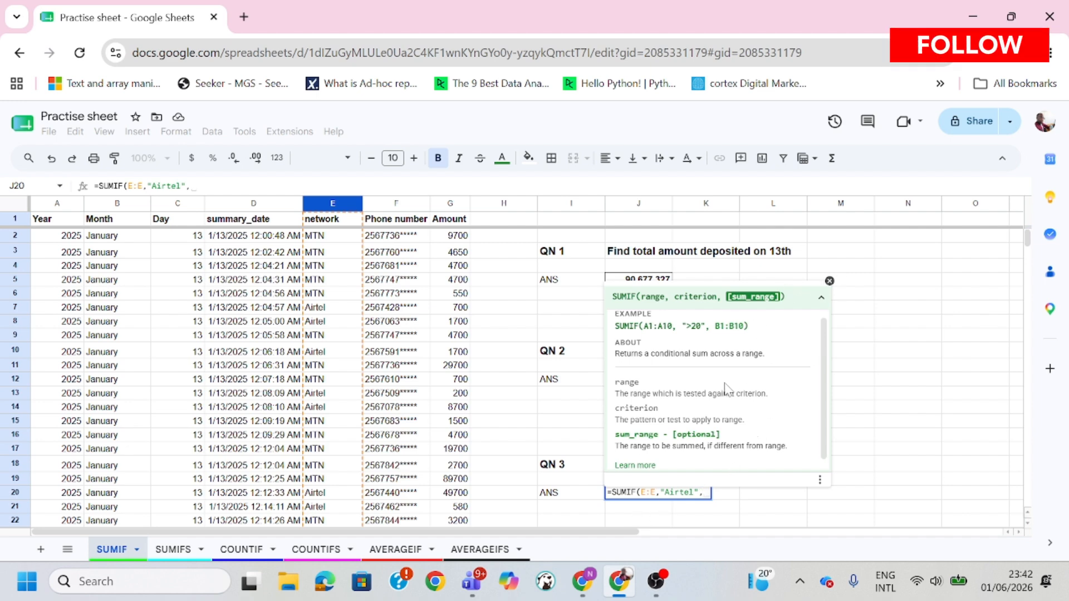
pyautogui.scroll(-1, 713, 423)
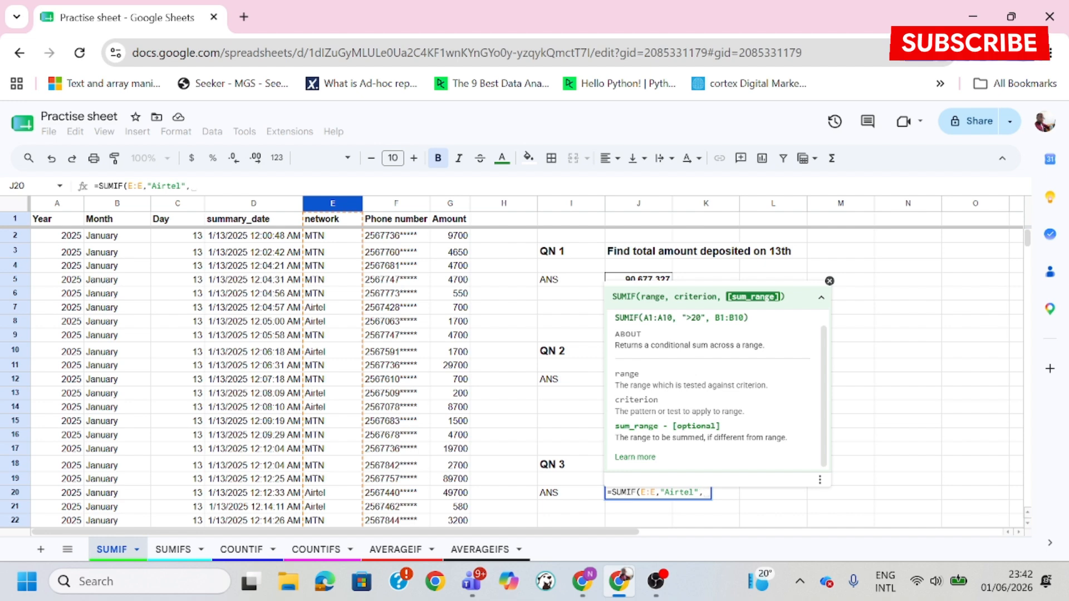
pyautogui.scroll(1, 635, 331)
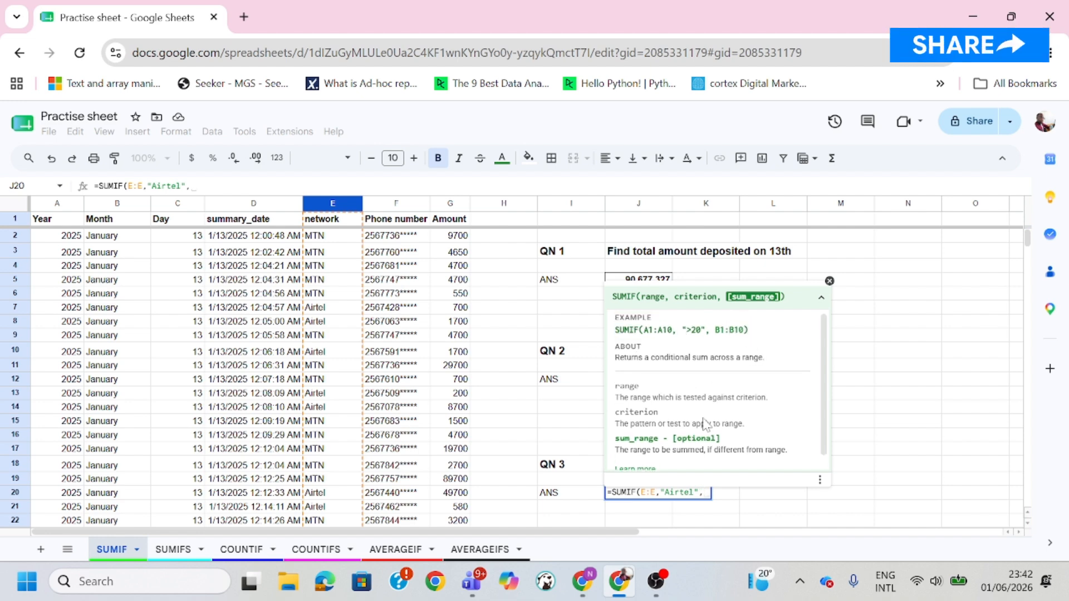
pyautogui.scroll(-1, 707, 425)
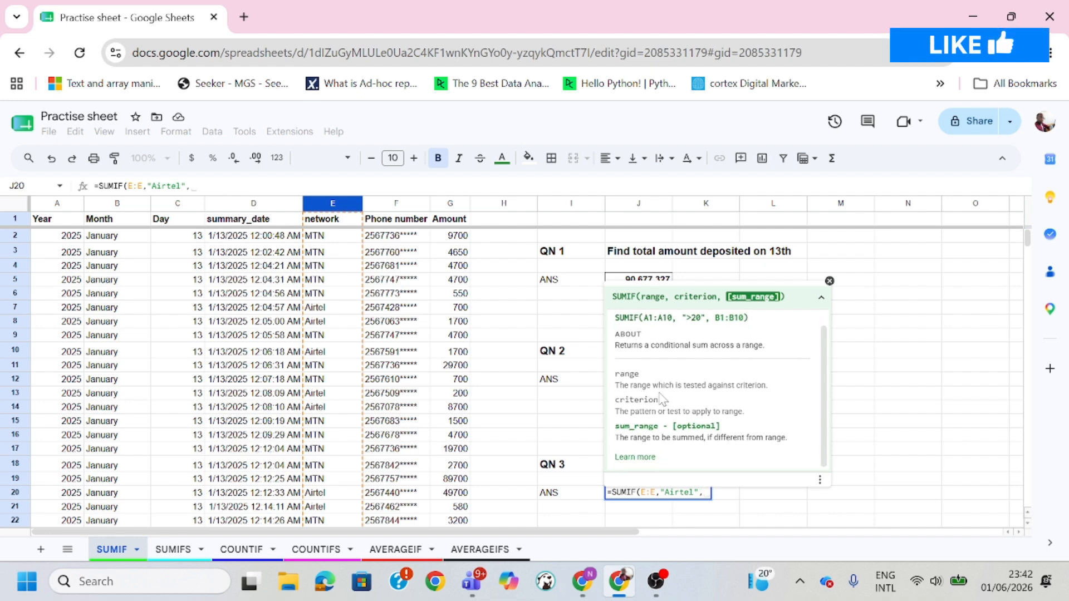
pyautogui.moveTo(771, 386); pyautogui.dragTo(610, 390)
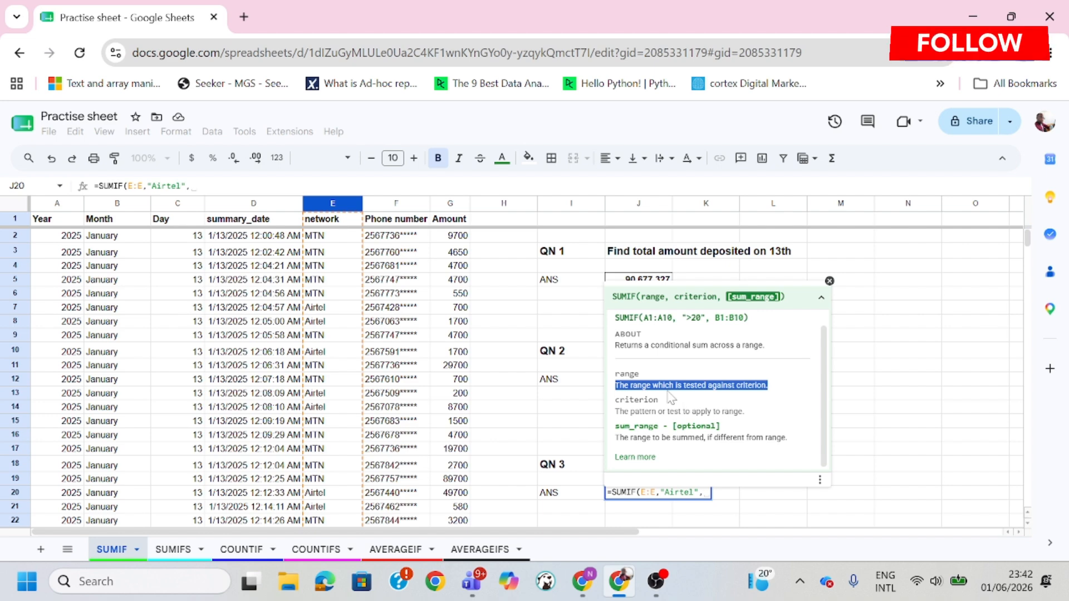
pyautogui.click(829, 282)
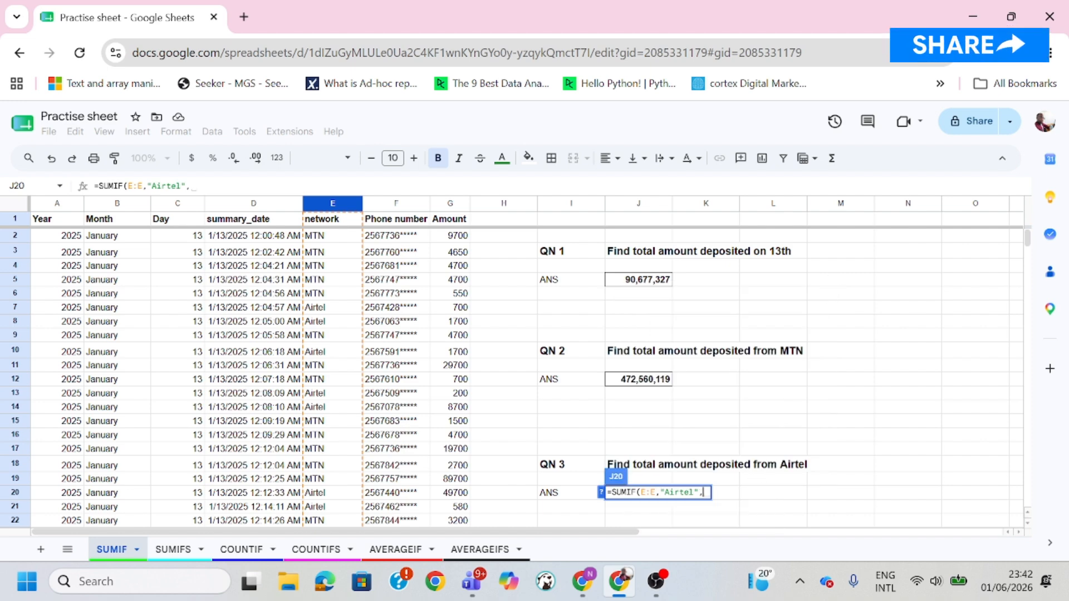
# Step: Complete the J20 formula with the Amount column as sum range, giving =SUMIF(E:E,"Airtel",G:G)
pyautogui.click(450, 204)
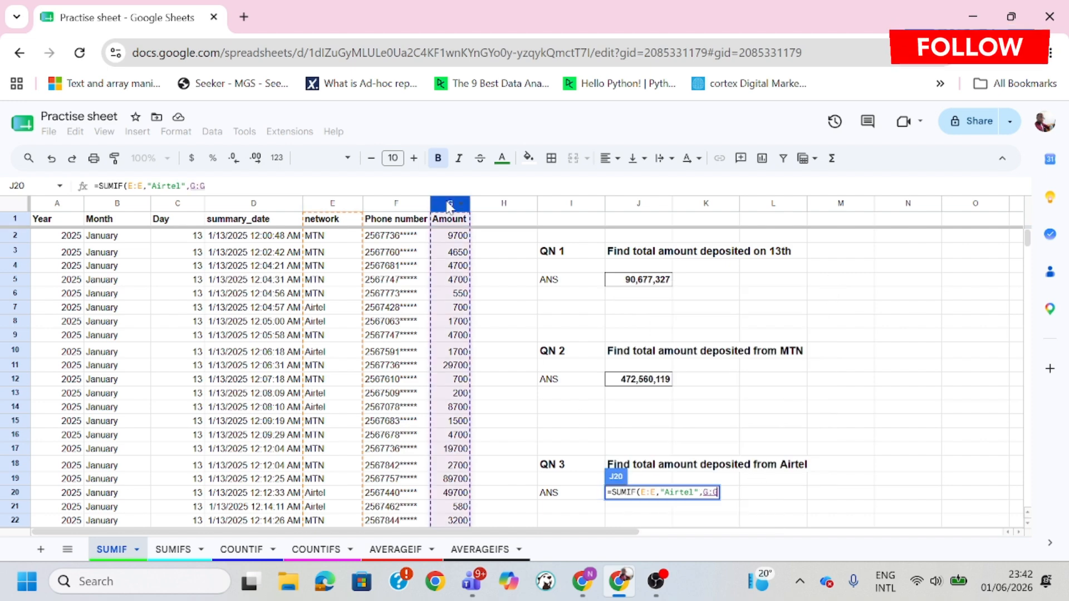
pyautogui.write(')')
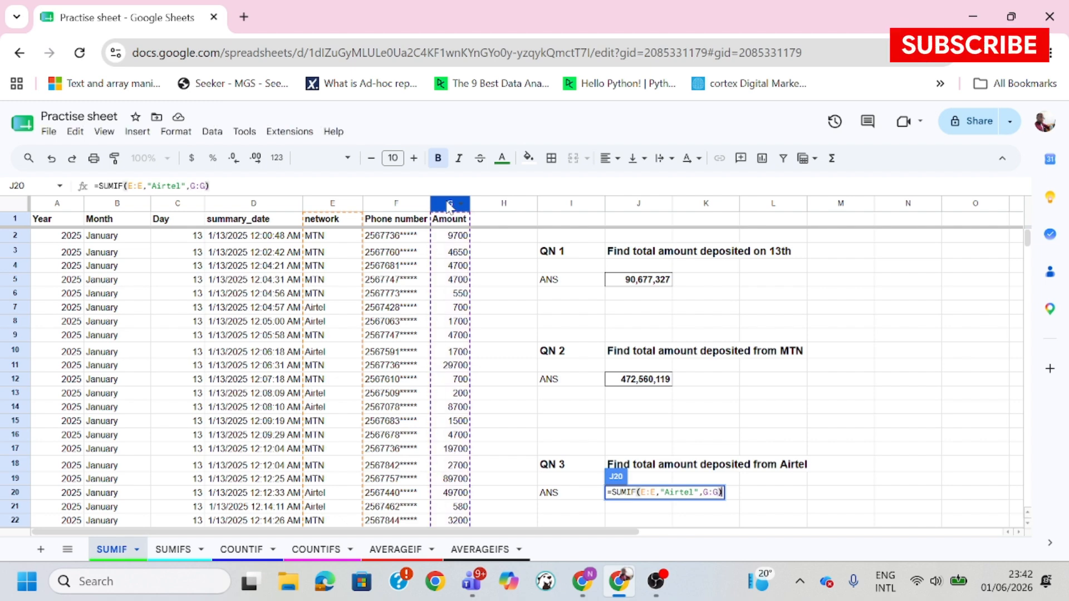
pyautogui.press('Return')
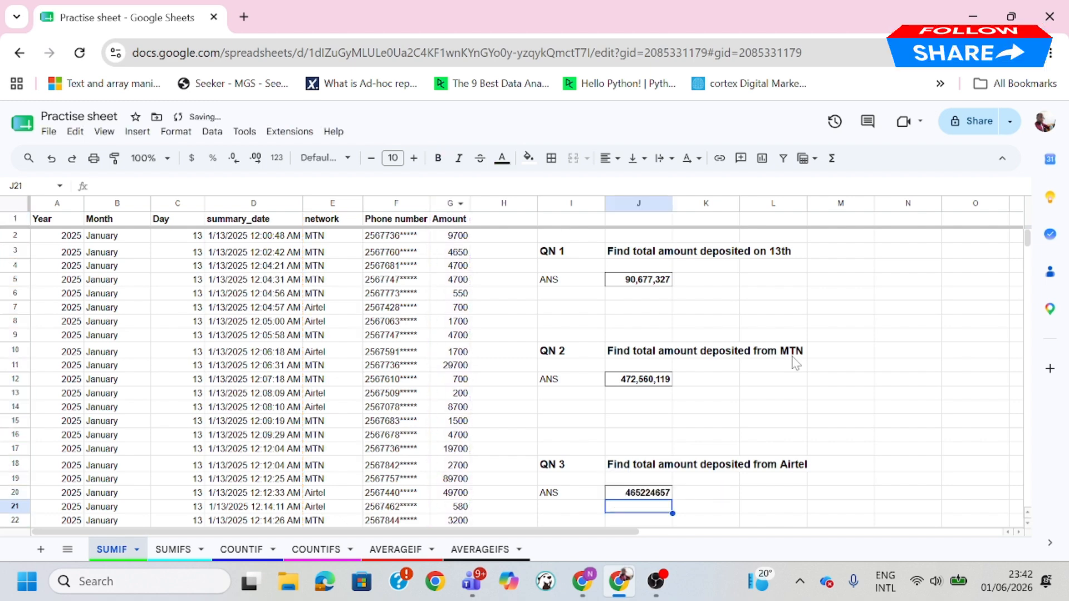
# Step: Format the QN 3 answer in J20 with thousands separators and no decimal places
pyautogui.click(666, 495)
pyautogui.hotkey('ctrl', 'shift', '1')
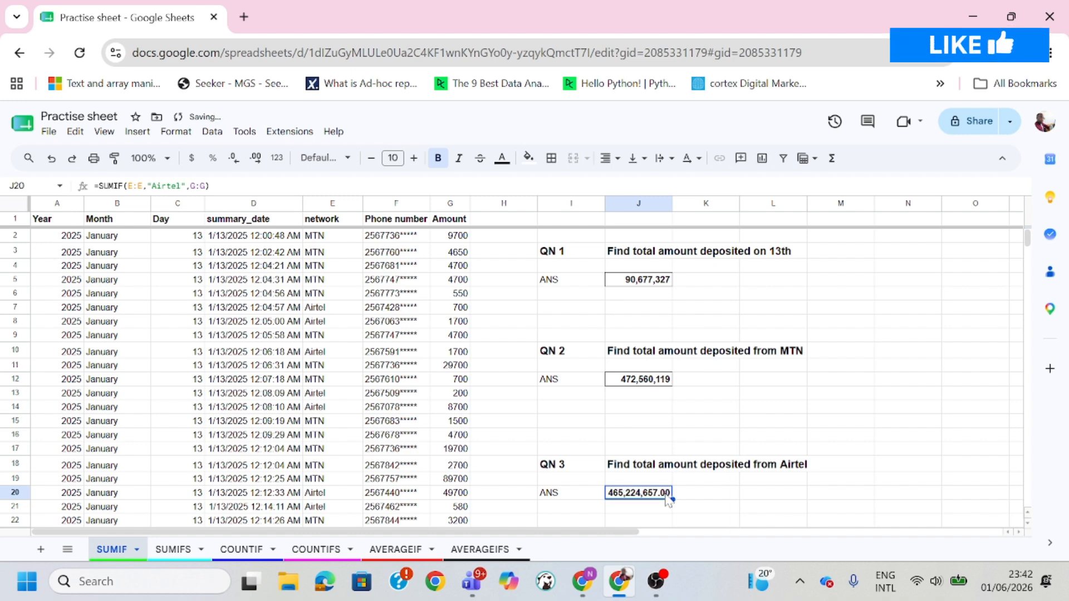
pyautogui.click(235, 161)
pyautogui.click(235, 162)
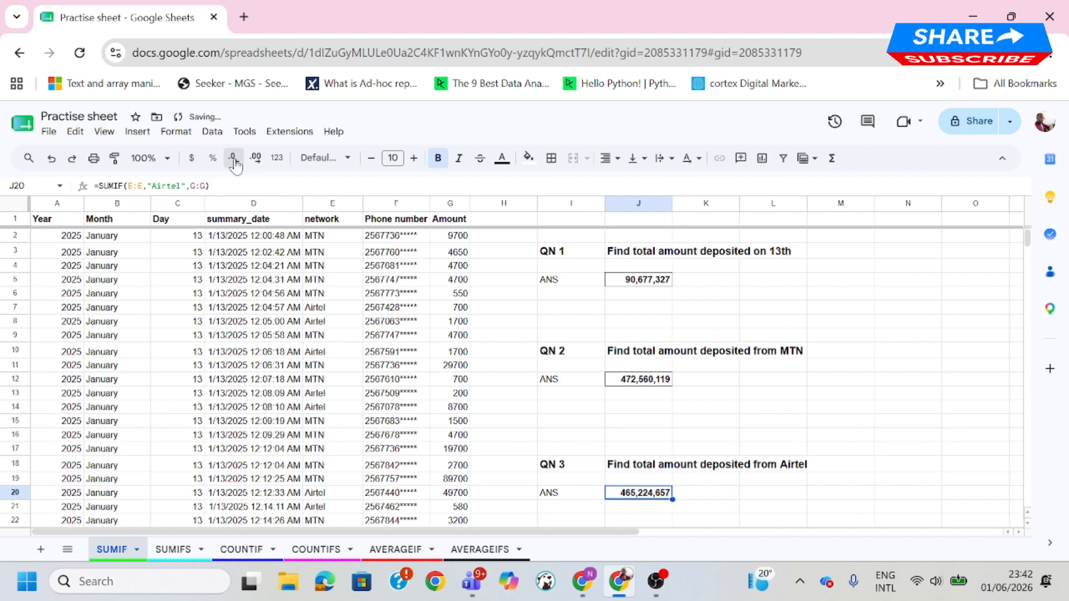